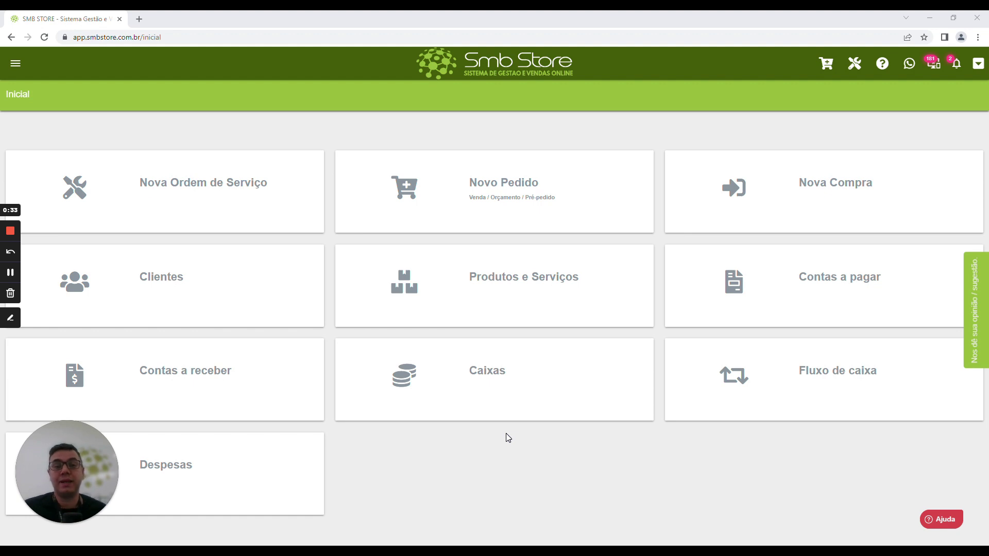
Start adding a new entry under Produtos e Serviços and switch the product form to basic mode.
{"action": "left_click", "coordinate": [460, 293]}
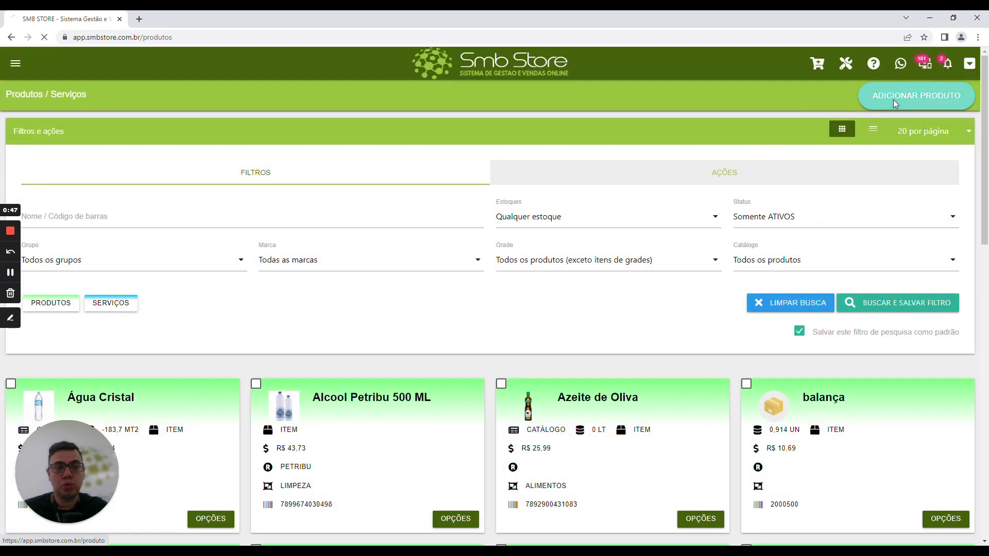
{"action": "left_click", "coordinate": [892, 100]}
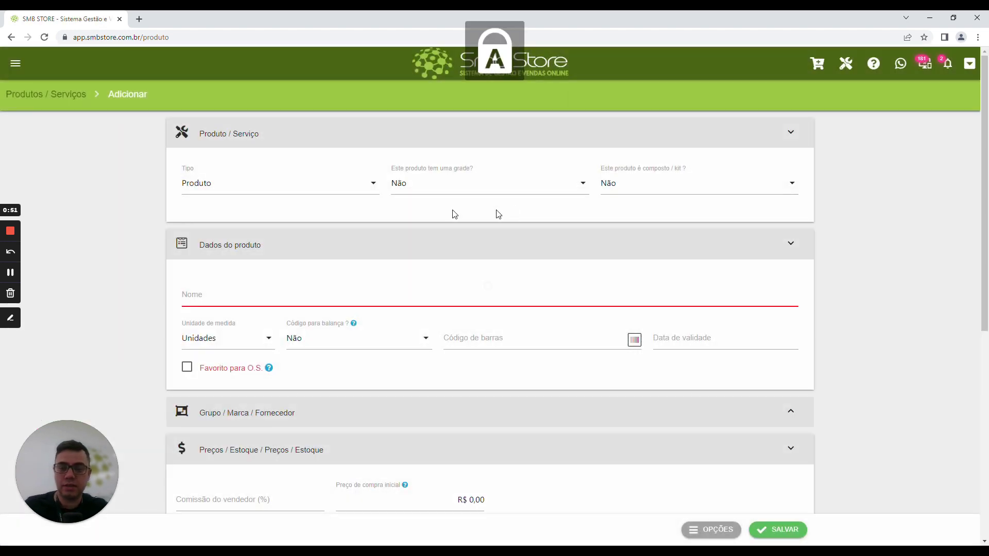
{"action": "scroll", "coordinate": [492, 254], "scroll_direction": "down", "scroll_amount": 4}
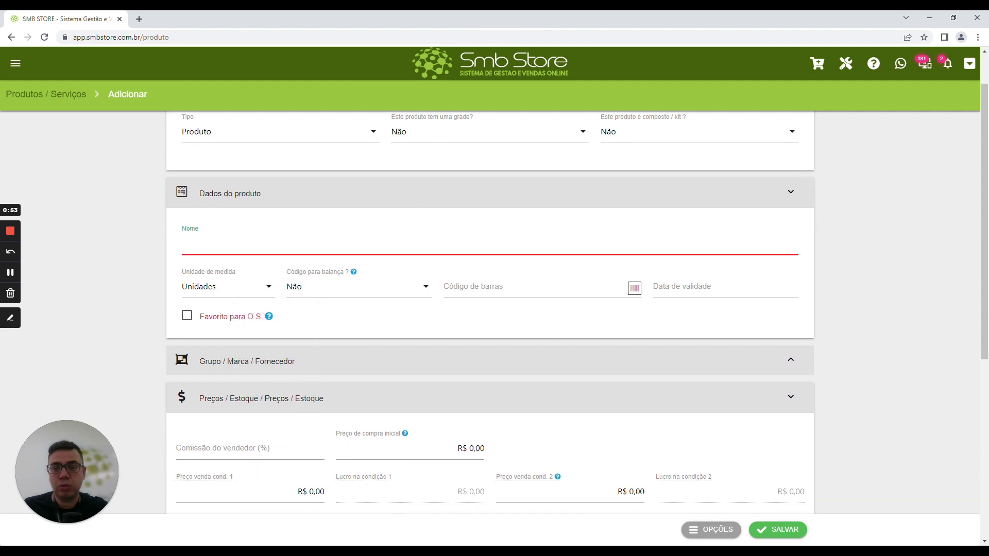
{"action": "scroll", "coordinate": [492, 253], "scroll_direction": "up", "scroll_amount": 4}
{"action": "left_click", "coordinate": [699, 528]}
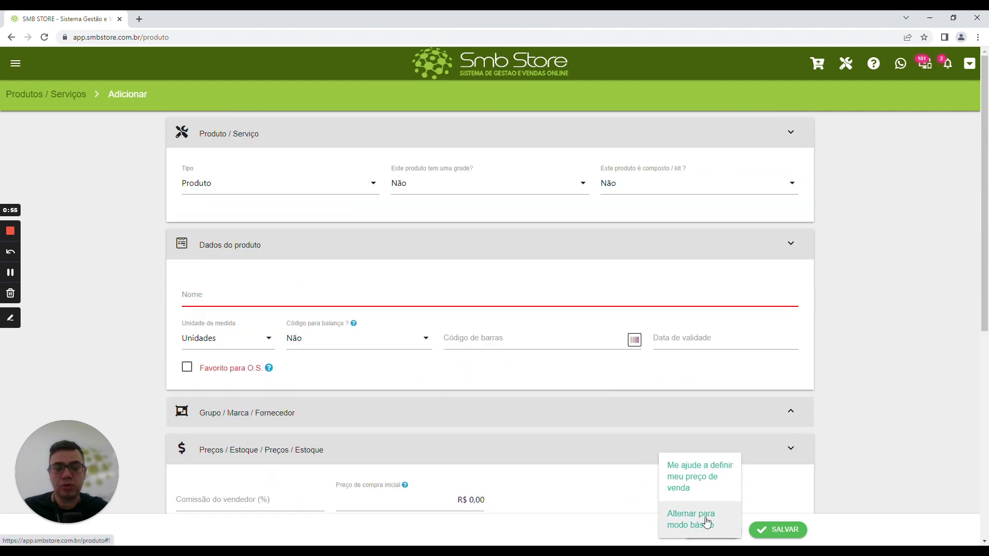
{"action": "left_click", "coordinate": [698, 526]}
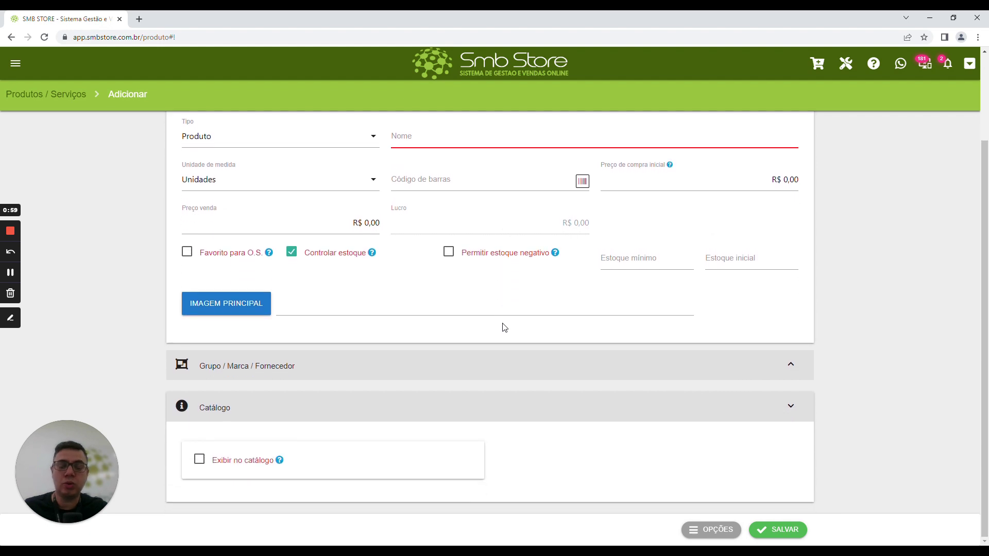
{"action": "scroll", "coordinate": [505, 328], "scroll_direction": "up", "scroll_amount": 1}
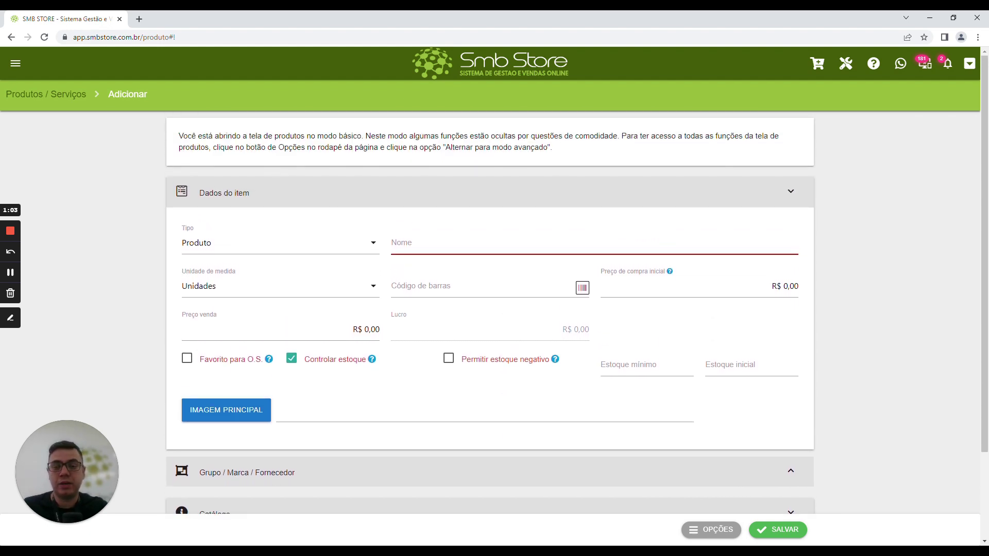
Name the product "Ração para gato agranel" and set its unit of measure to Quilos.
{"action": "left_click", "coordinate": [393, 243]}
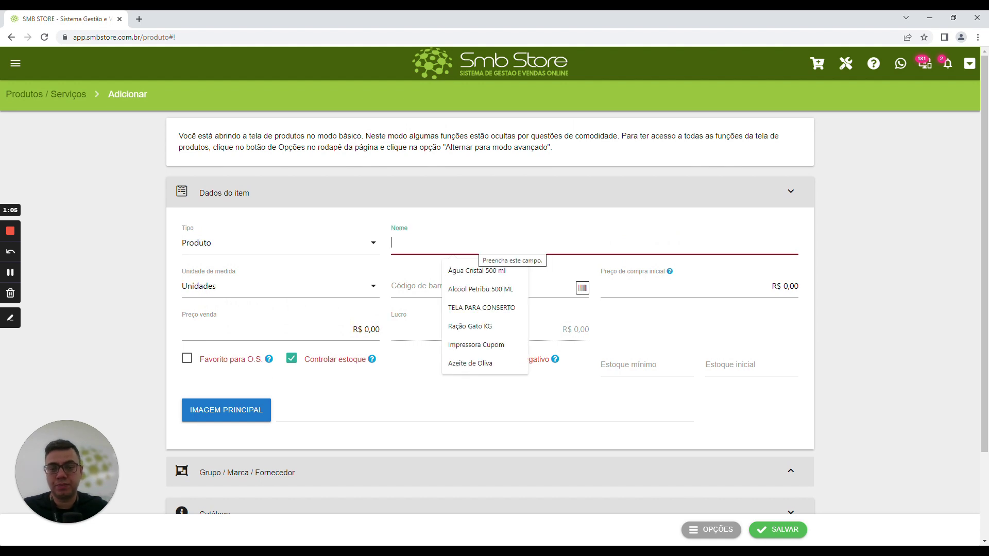
{"action": "type", "text": "RA"}
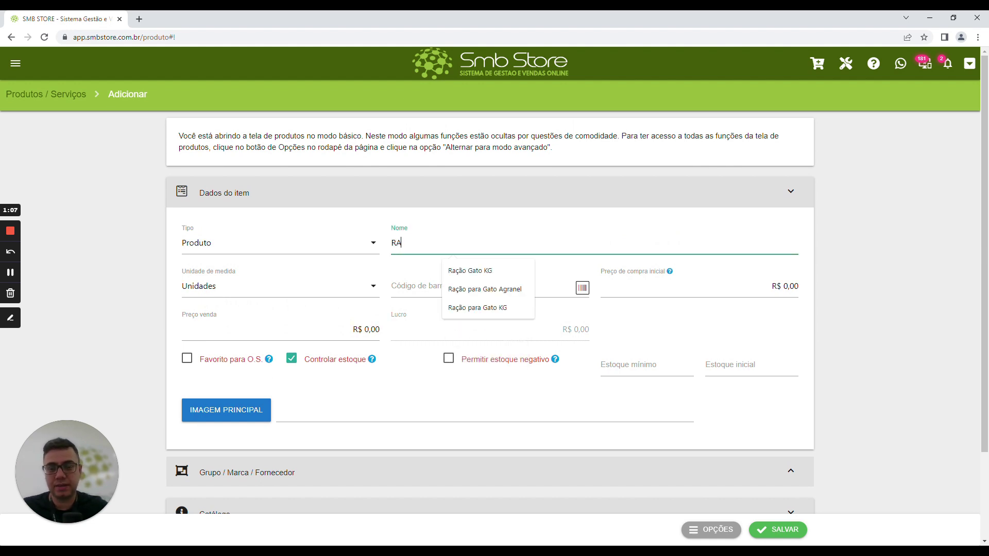
{"action": "key", "text": "Caps_Lock"}
{"action": "key", "text": "BackSpace"}
{"action": "type", "text": "ação "}
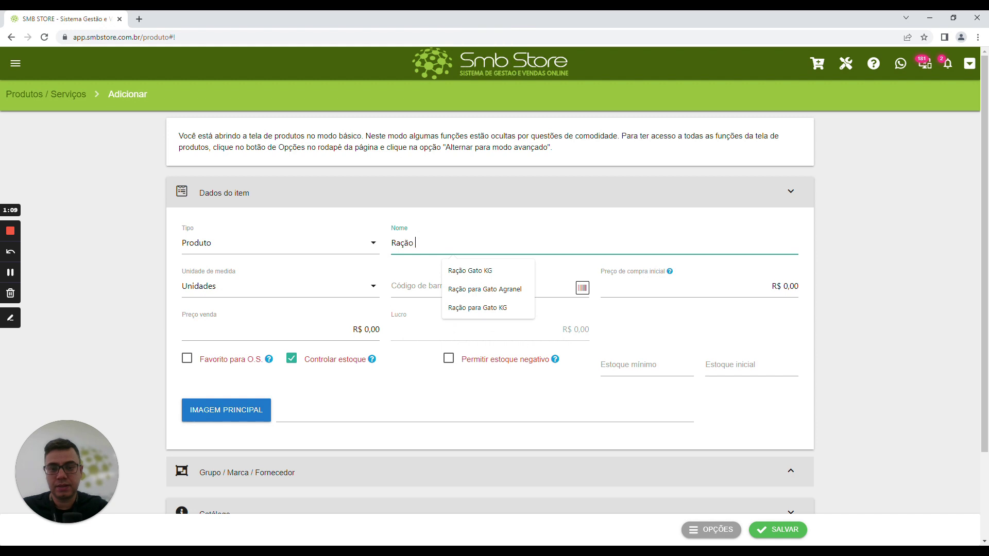
{"action": "type", "text": "para gato agranel"}
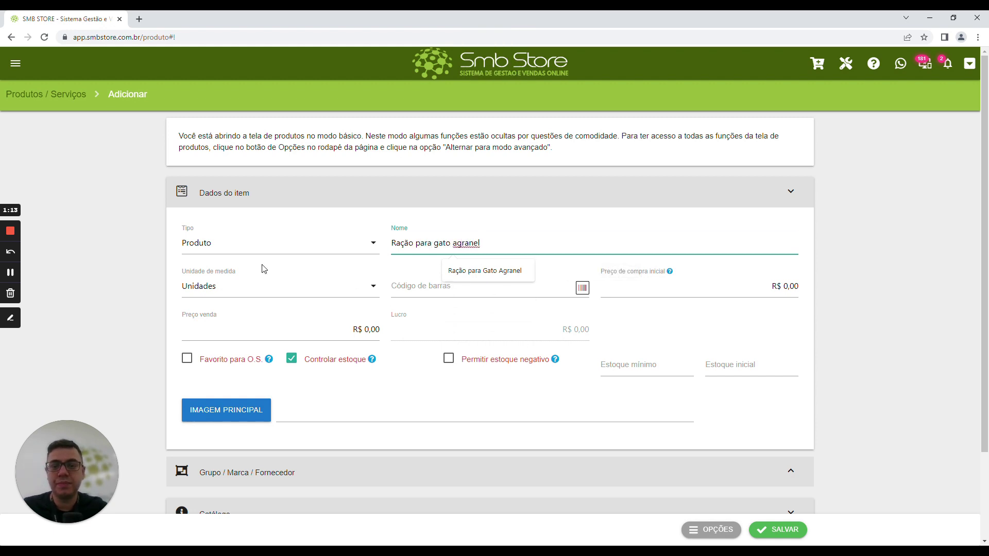
{"action": "left_click", "coordinate": [282, 289]}
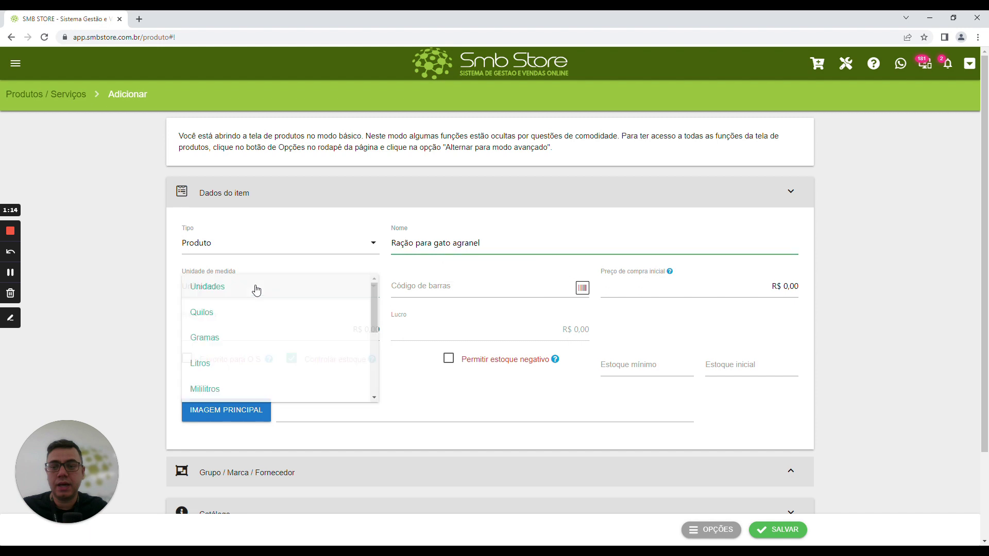
{"action": "left_click", "coordinate": [249, 319]}
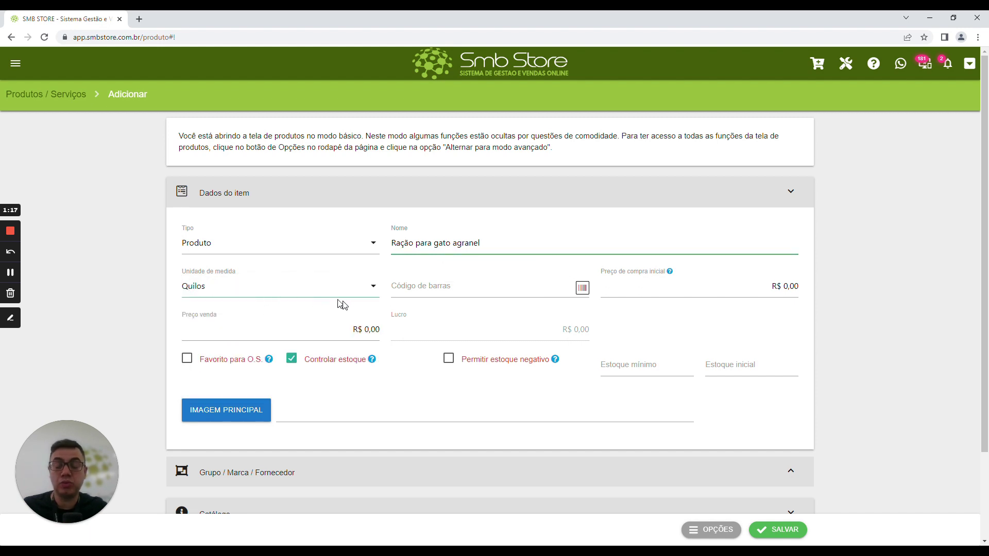
Generate a unique barcode for the product, then replace it with the code 999.
{"action": "left_click", "coordinate": [463, 287]}
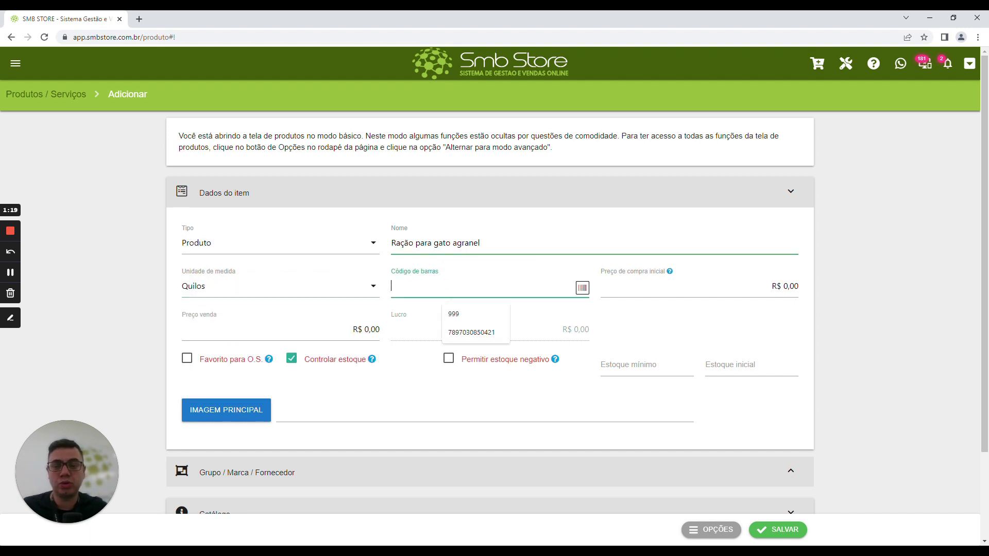
{"action": "left_click", "coordinate": [582, 288]}
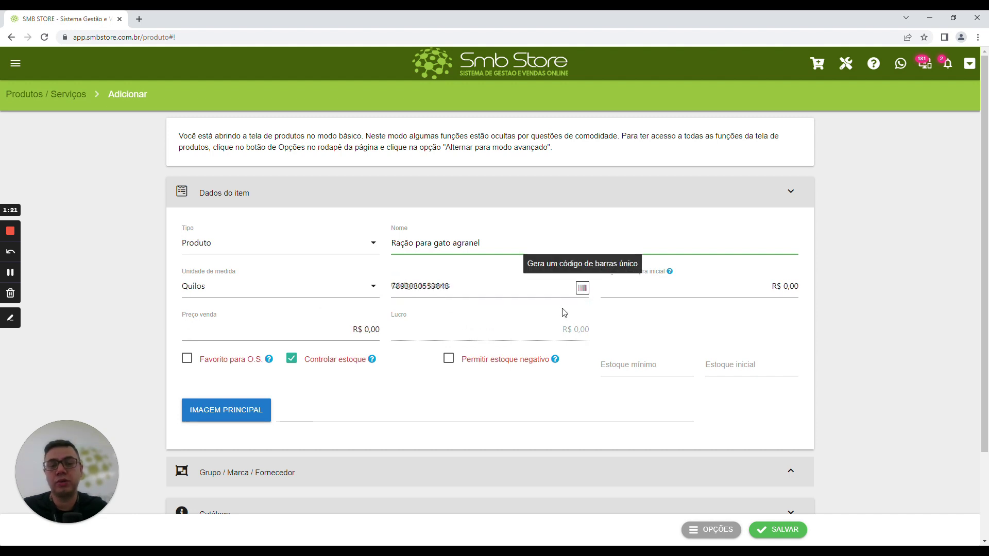
{"action": "left_click_drag", "start_coordinate": [449, 286], "coordinate": [382, 275]}
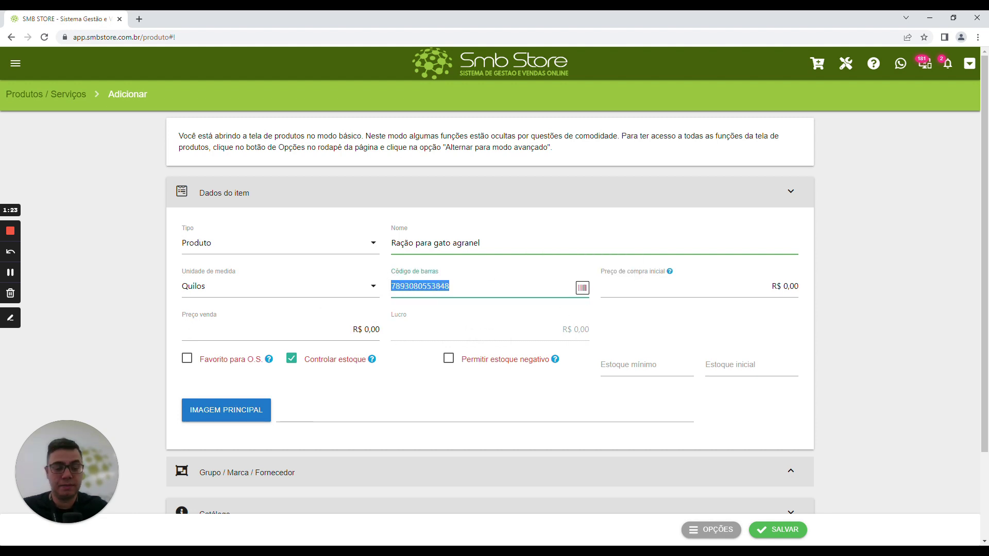
{"action": "key", "text": "Num_Lock"}
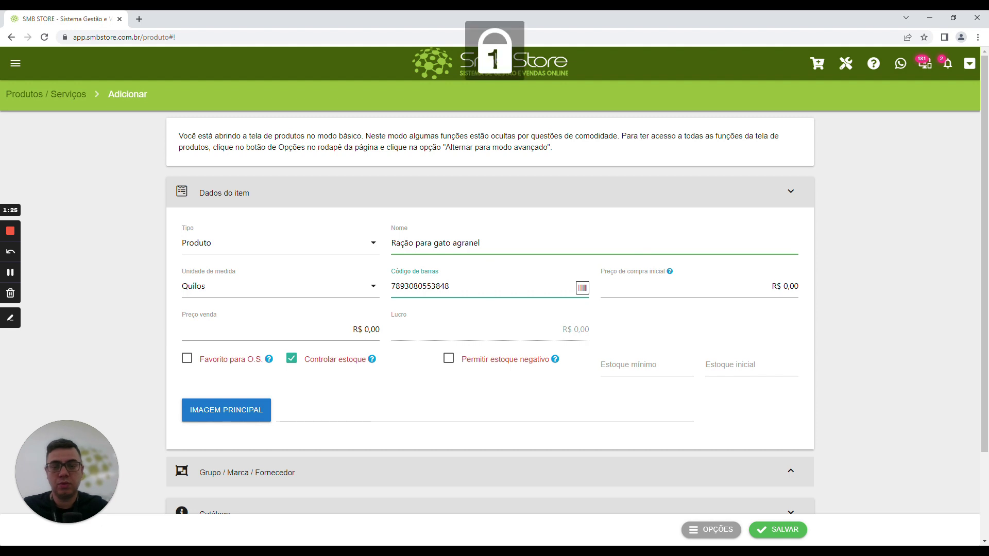
{"action": "key", "text": "BackSpace"}
{"action": "type", "text": "999"}
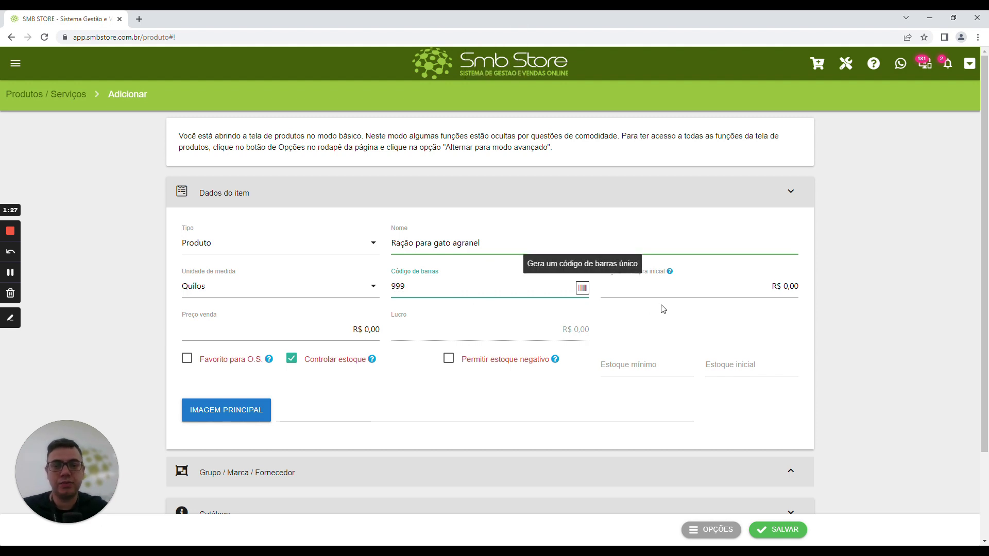
Set the product's initial purchase price to R$ 10,00 and its sale price to R$ 20,00.
{"action": "key", "text": "Tab"}
{"action": "type", "text": "1"}
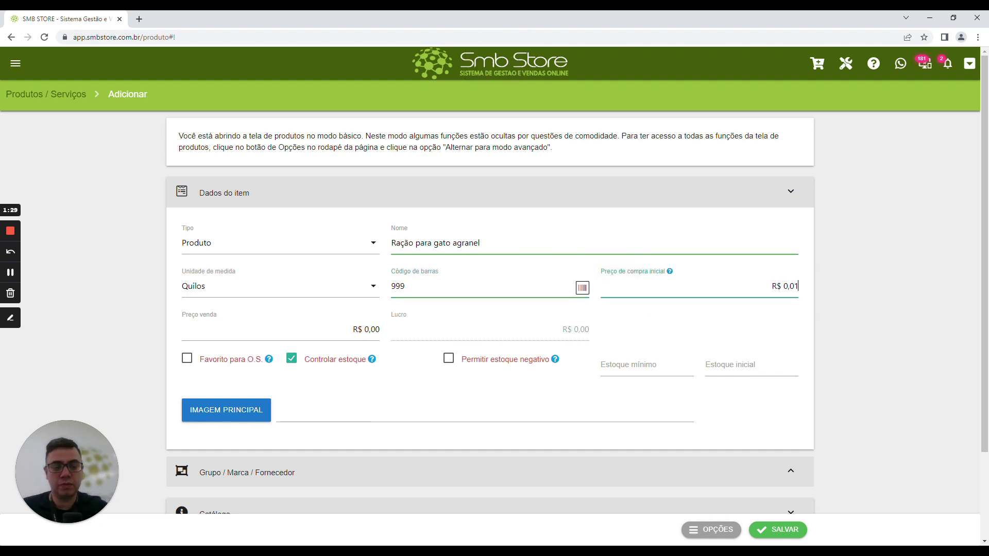
{"action": "type", "text": "0,00"}
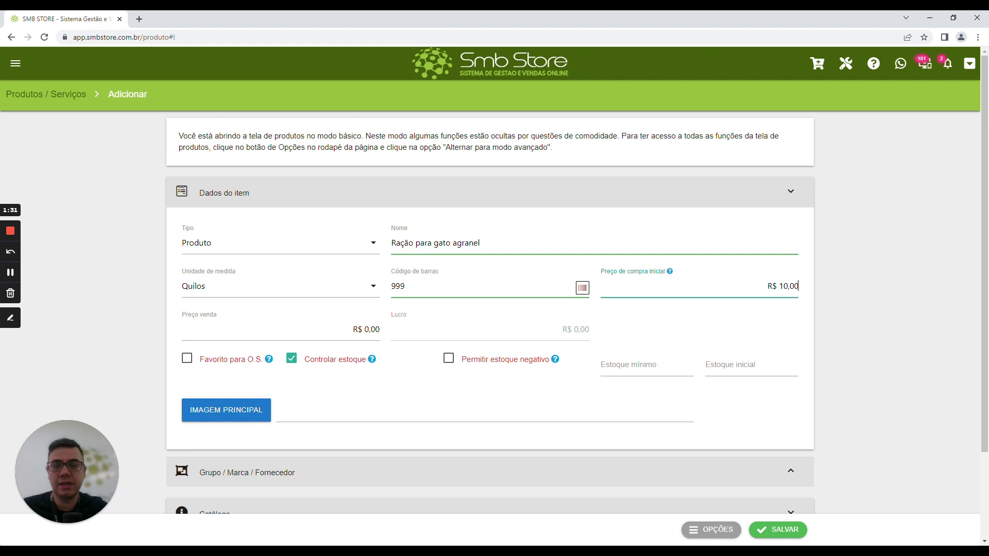
{"action": "key", "text": "Tab"}
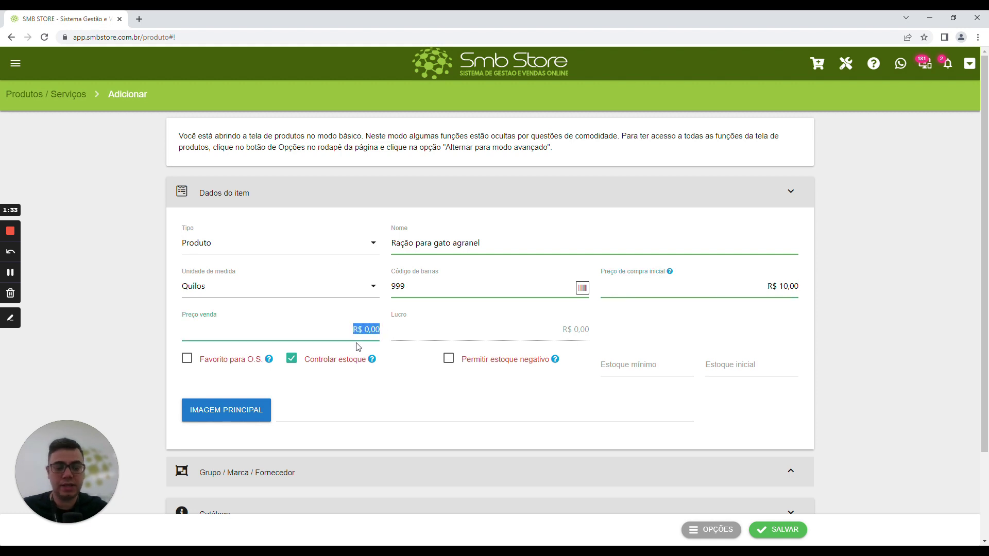
{"action": "type", "text": "2000"}
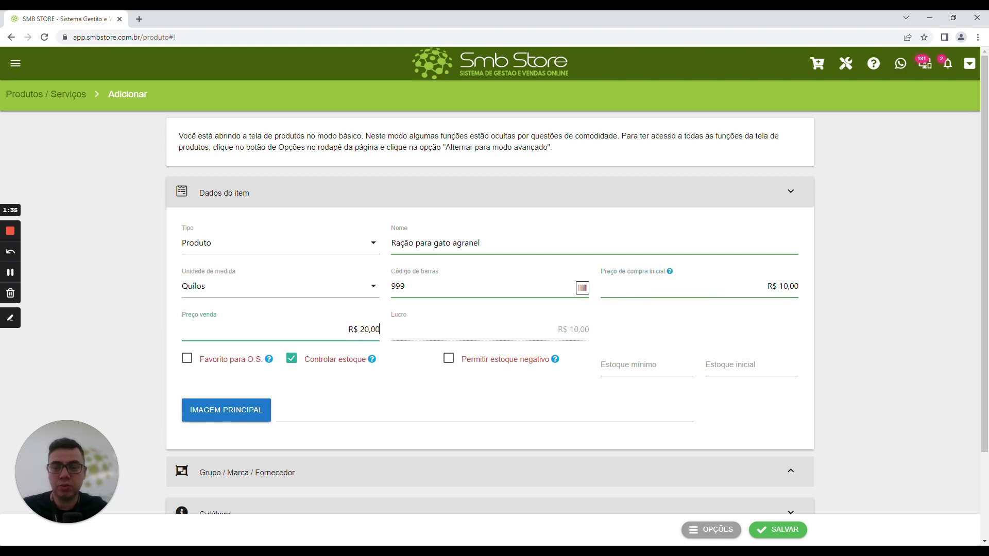
Allow negative stock with a minimum stock of 1 and an initial stock of 5, and save the product.
{"action": "left_click", "coordinate": [449, 359]}
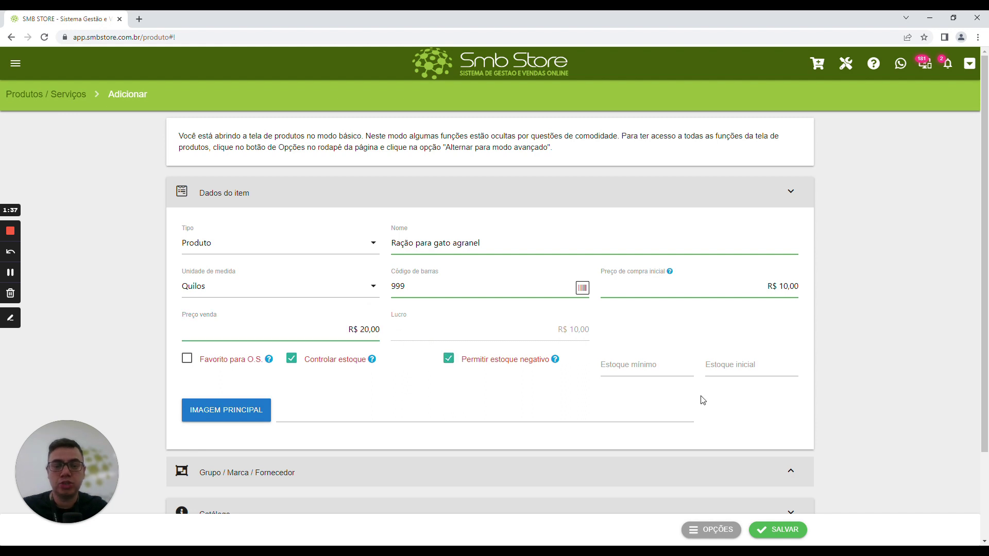
{"action": "left_click", "coordinate": [643, 366]}
{"action": "type", "text": "1"}
{"action": "key", "text": "Tab"}
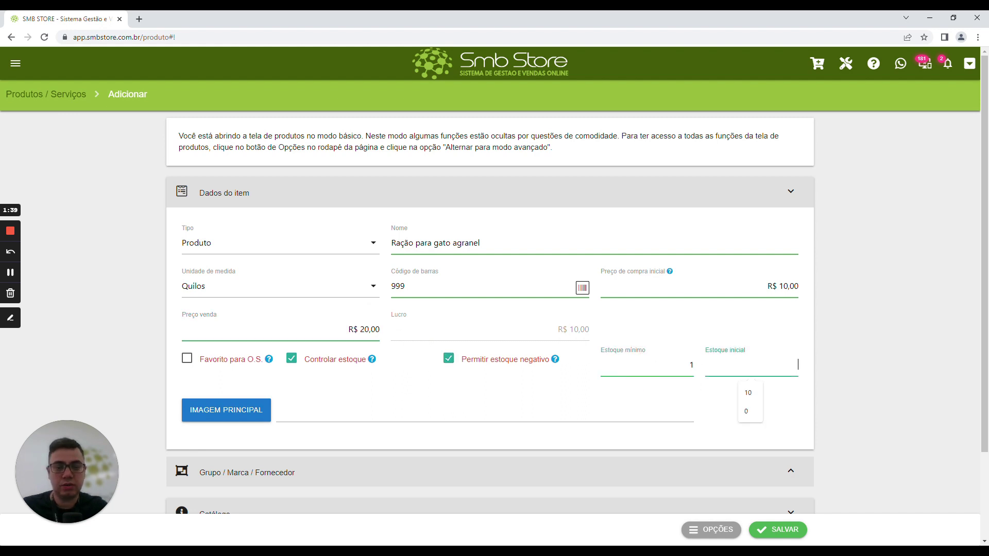
{"action": "type", "text": "5"}
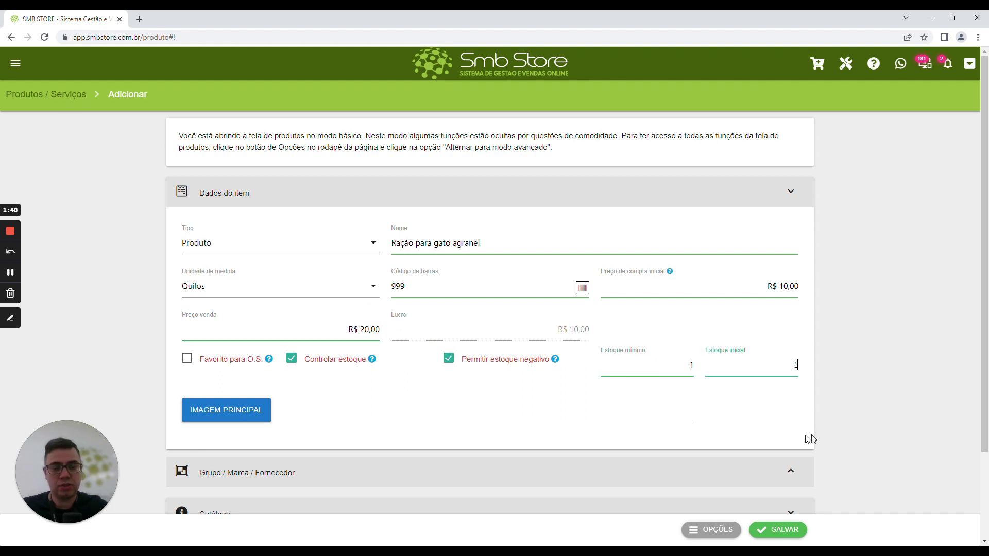
{"action": "left_click", "coordinate": [790, 532]}
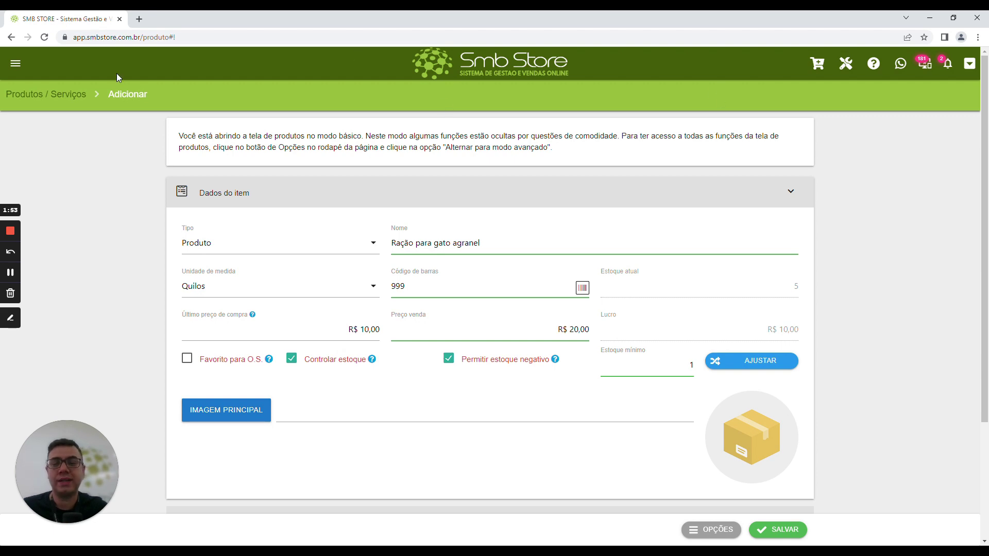
Leave the product form and open a new sale.
{"action": "left_click", "coordinate": [18, 64]}
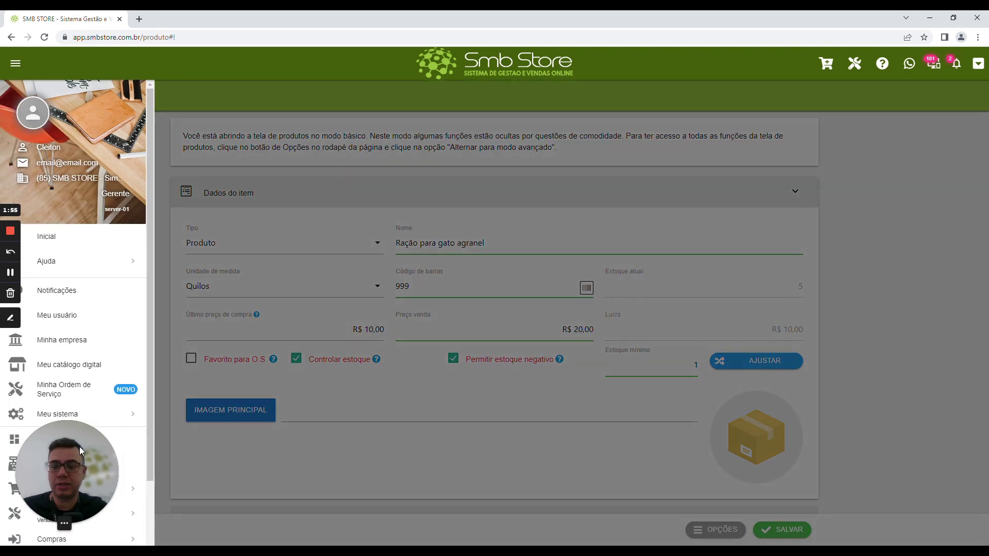
{"action": "left_click", "coordinate": [67, 490]}
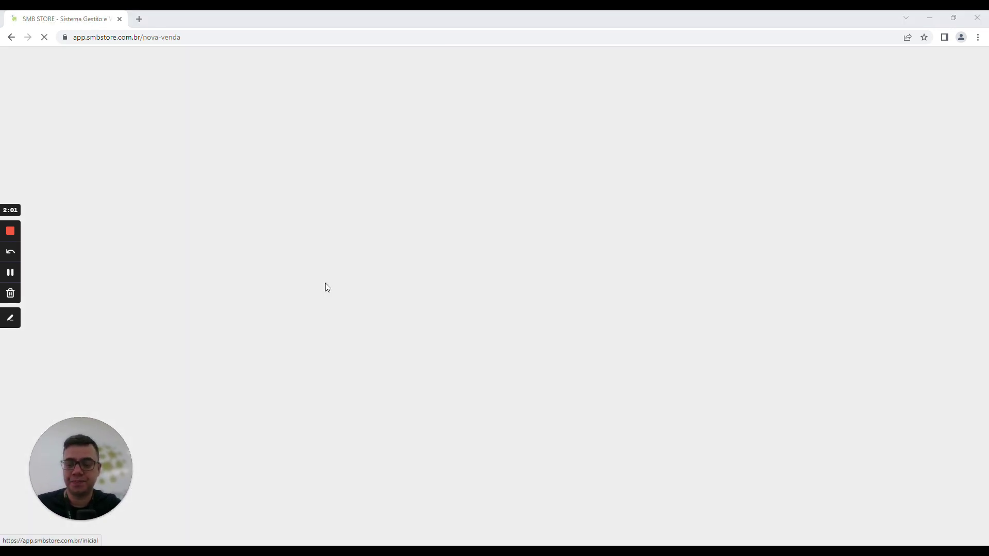
{"action": "left_click_drag", "start_coordinate": [122, 458], "coordinate": [921, 402]}
{"action": "left_click", "coordinate": [149, 254]}
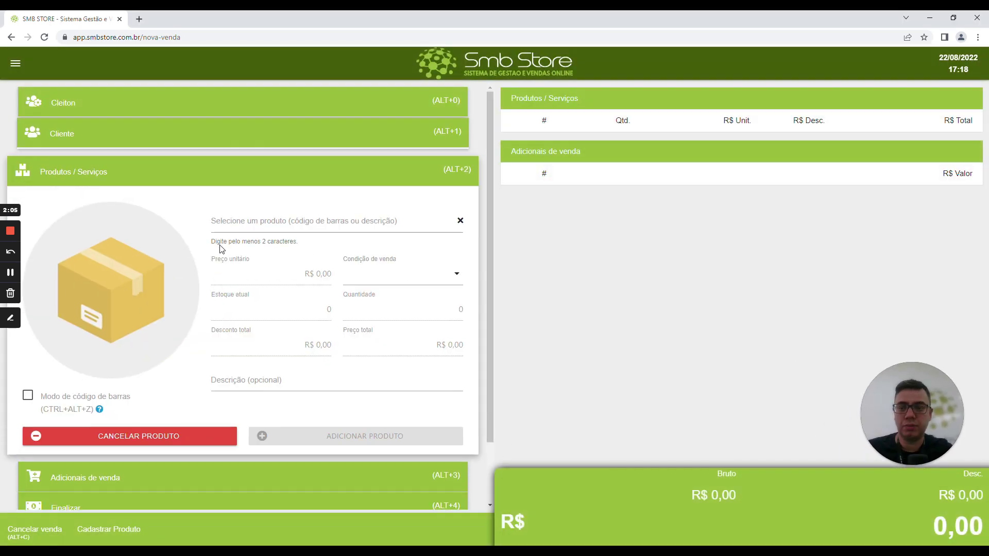
Find "Ração para gato agranel" and add it to the sale with a quantity of 0.5.
{"action": "type", "text": "ração"}
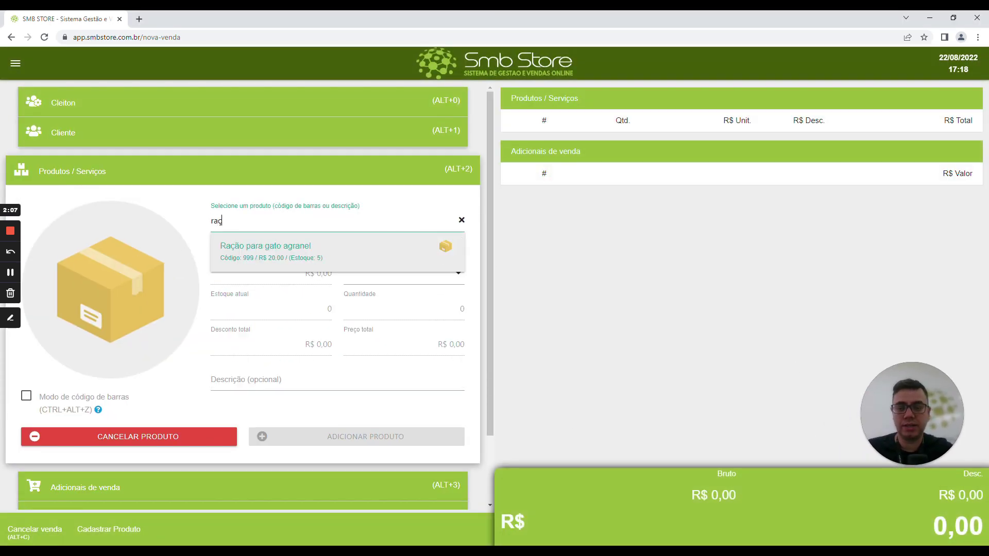
{"action": "left_click", "coordinate": [297, 268]}
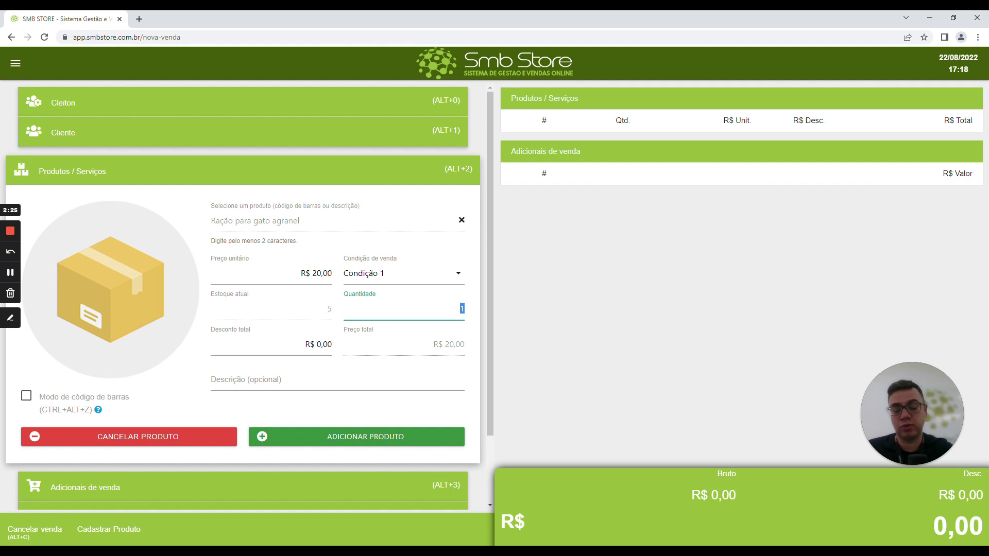
{"action": "type", "text": "0.5"}
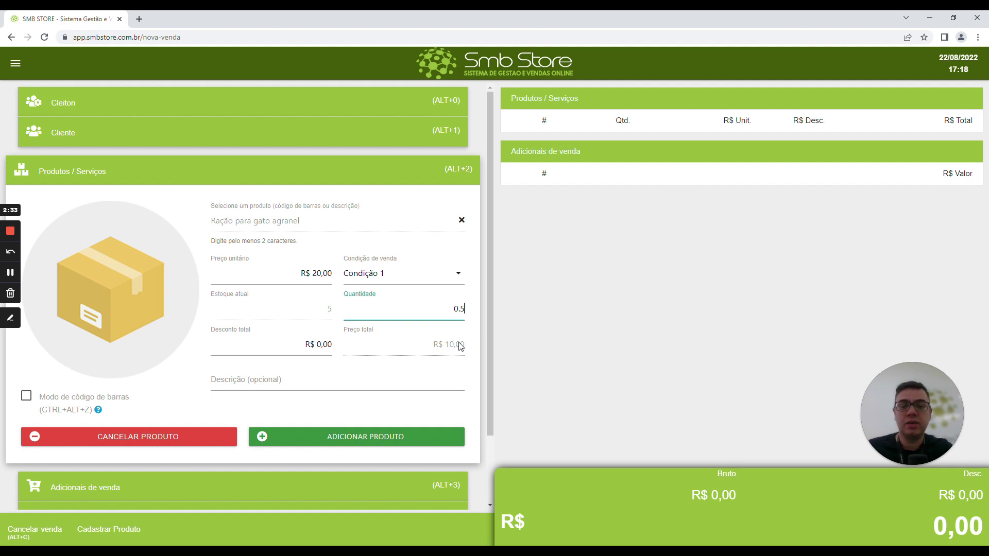
{"action": "left_click", "coordinate": [413, 436]}
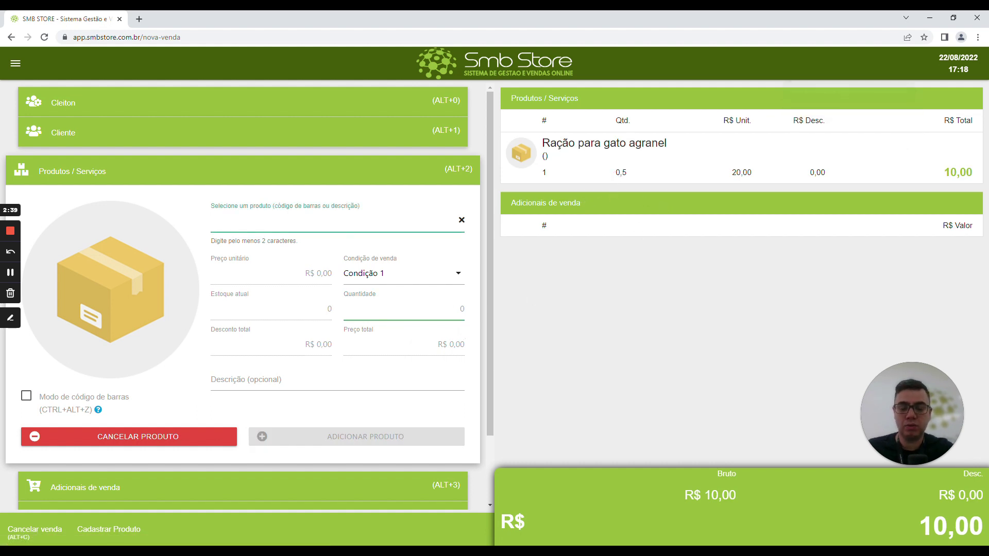
Add "Ração para gato agranel" to the sale again with a quantity of 1.70.
{"action": "type", "text": "rac"}
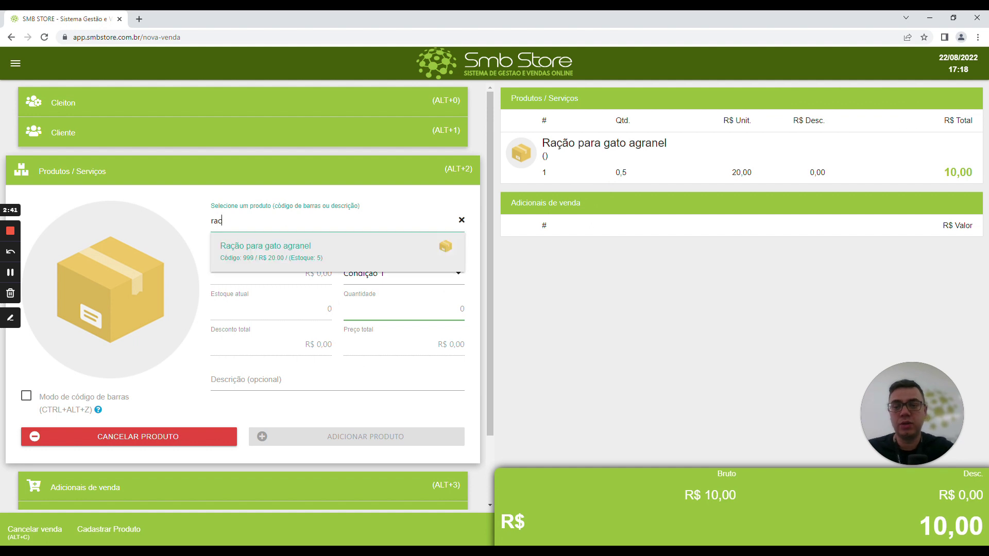
{"action": "left_click", "coordinate": [345, 241]}
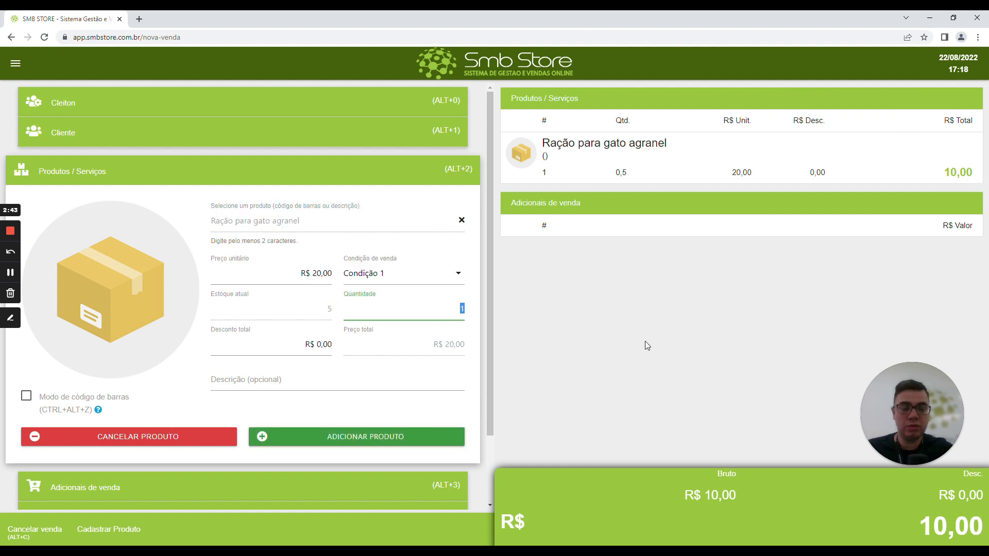
{"action": "type", "text": "1.7"}
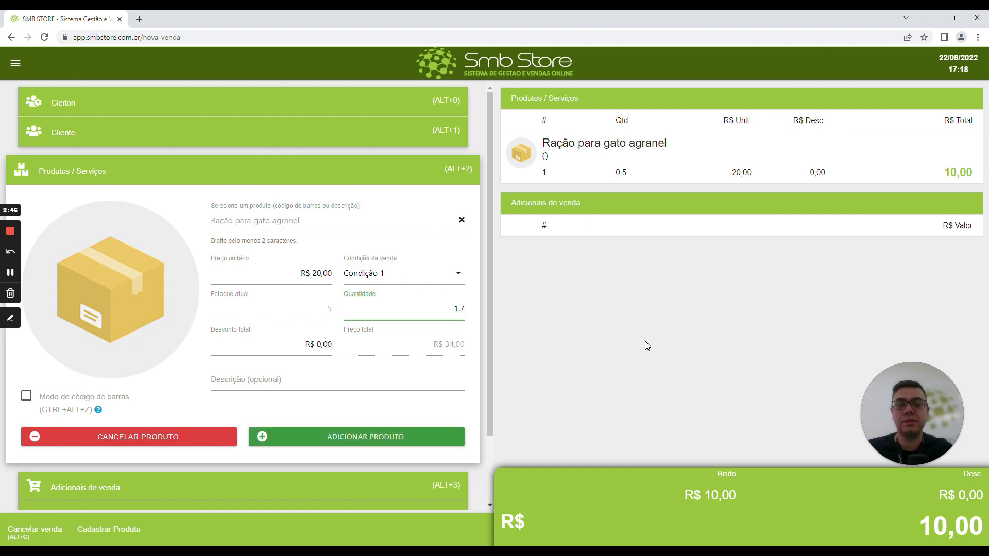
{"action": "type", "text": "0"}
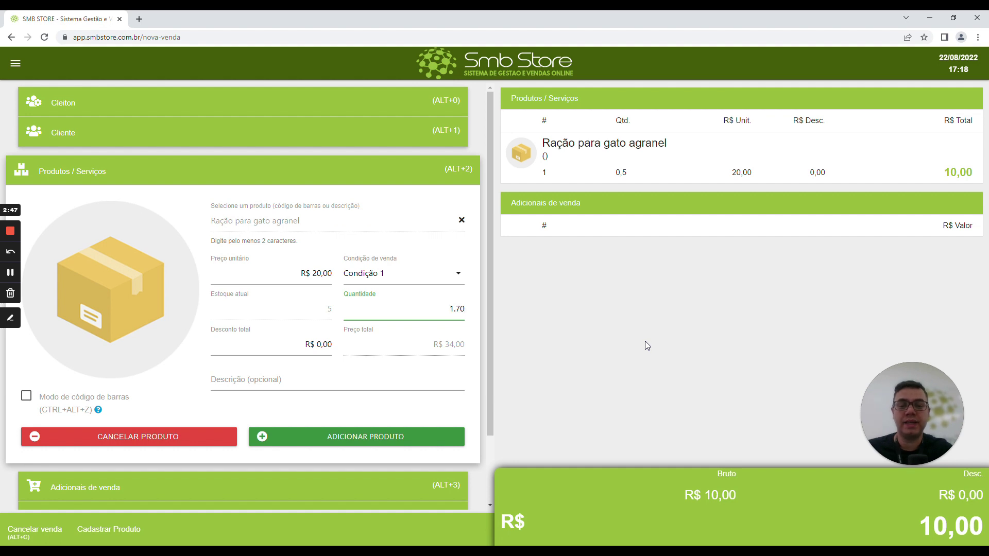
{"action": "key", "text": "Return"}
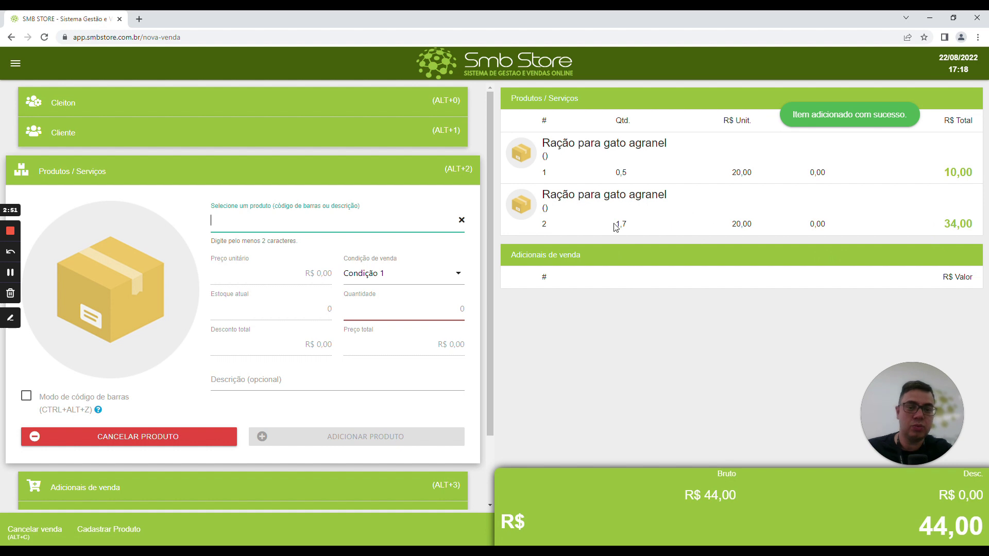
Add another "Ração para gato agranel" item to the sale with a quantity of 2.
{"action": "type", "text": "raç"}
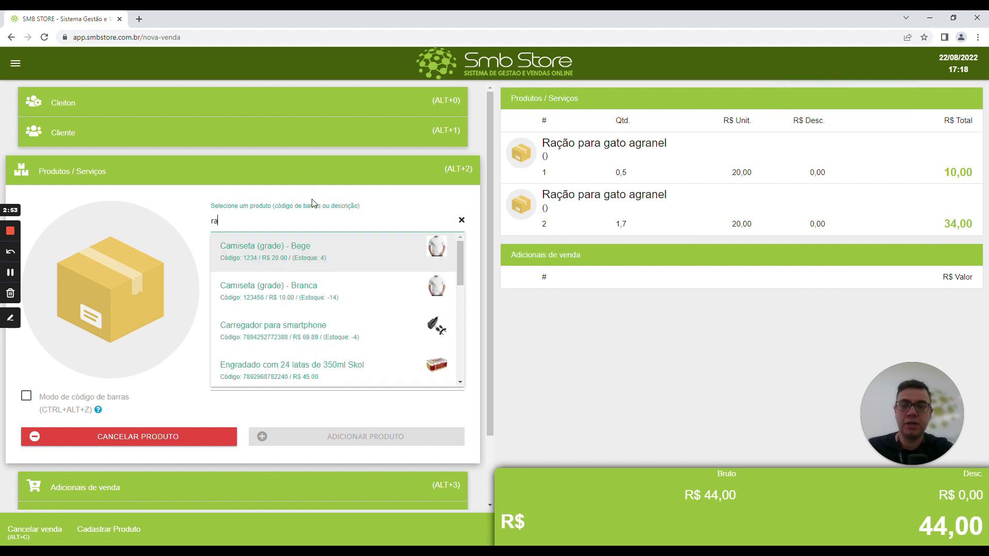
{"action": "key", "text": "Return"}
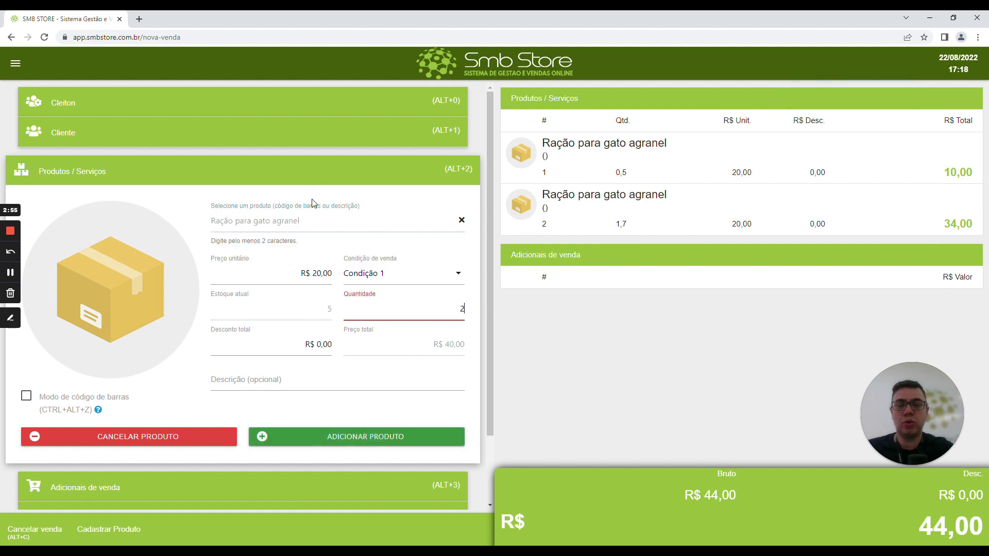
{"action": "left_click", "coordinate": [401, 432]}
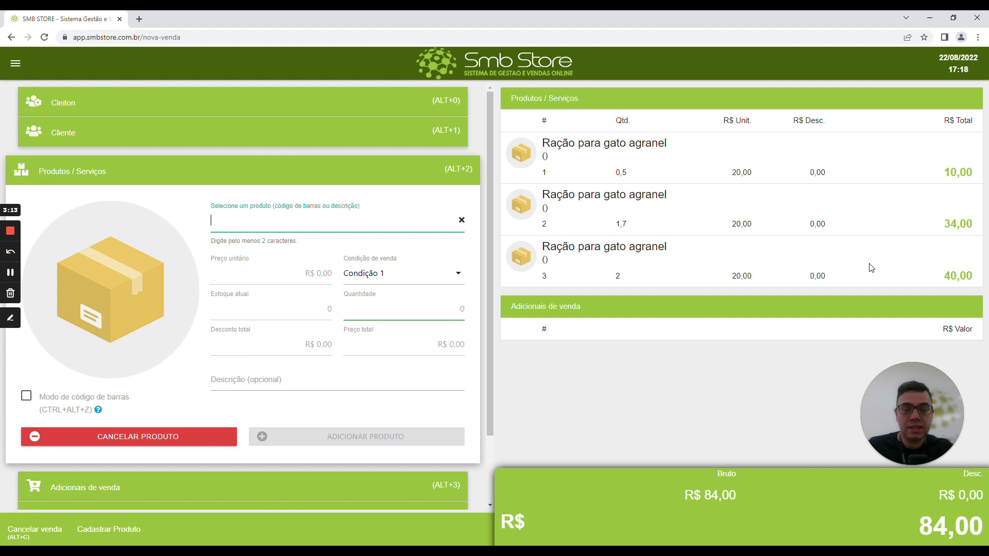
Leave the sale and delete the product "Ração para gato agranel" from the products list.
{"action": "left_click", "coordinate": [536, 65]}
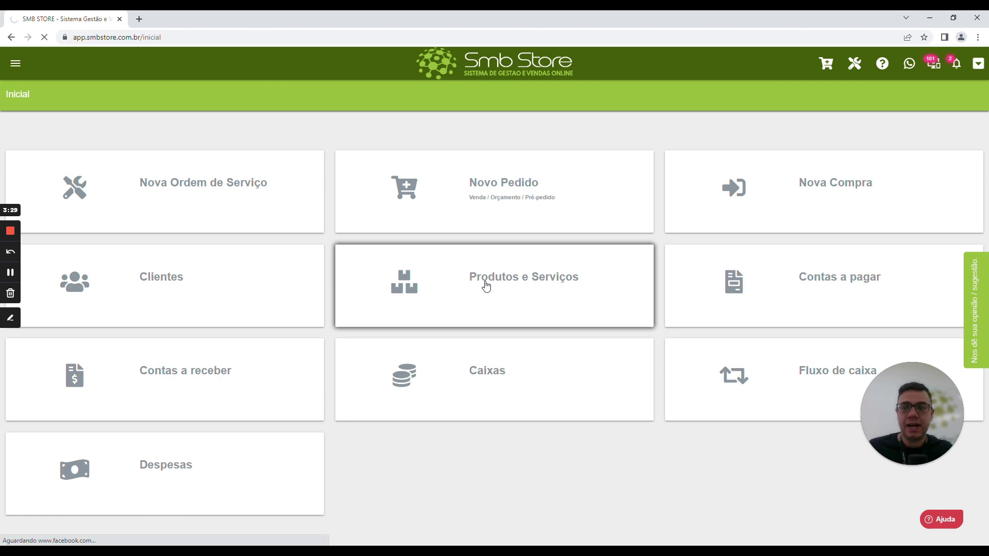
{"action": "left_click", "coordinate": [485, 286]}
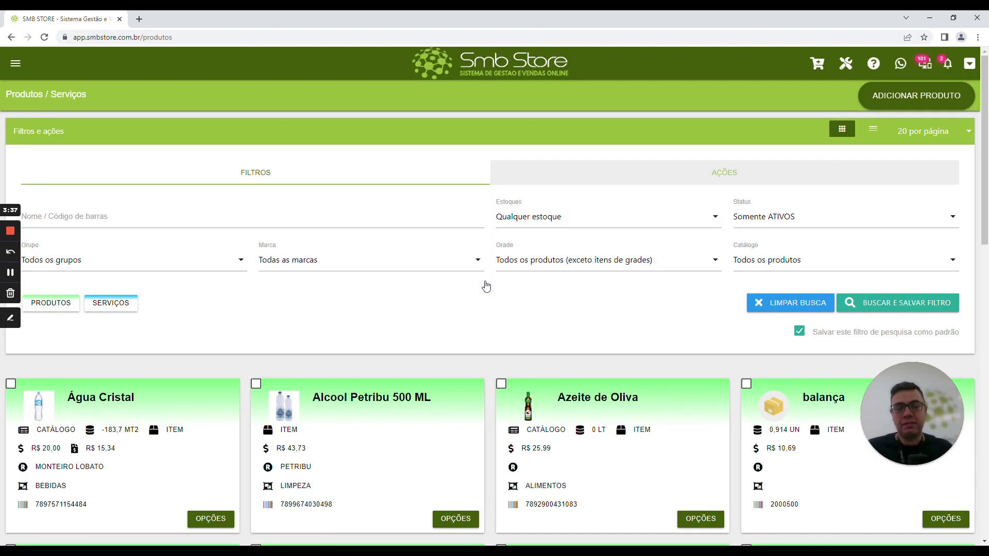
{"action": "scroll", "coordinate": [678, 325], "scroll_direction": "down", "scroll_amount": 15}
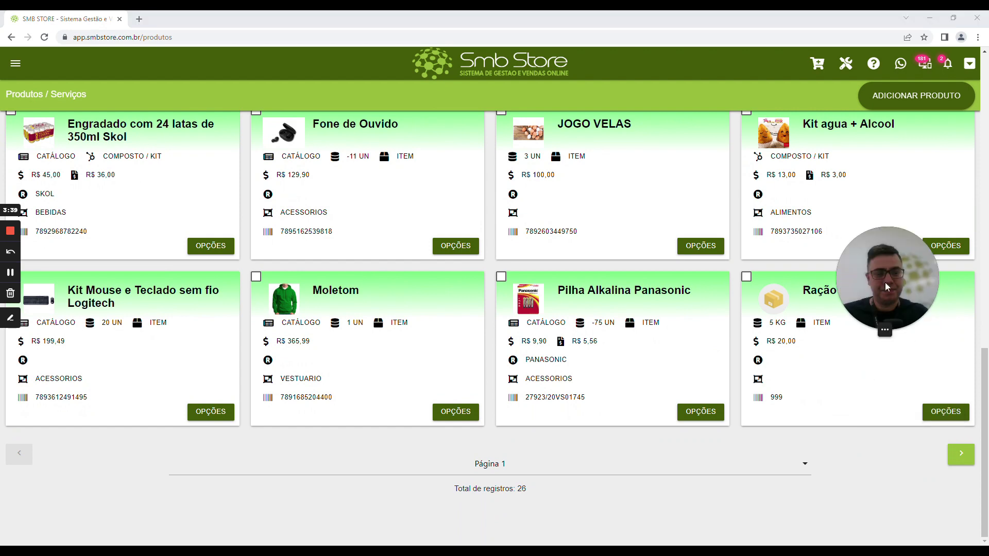
{"action": "left_click", "coordinate": [927, 413]}
{"action": "left_click", "coordinate": [908, 408]}
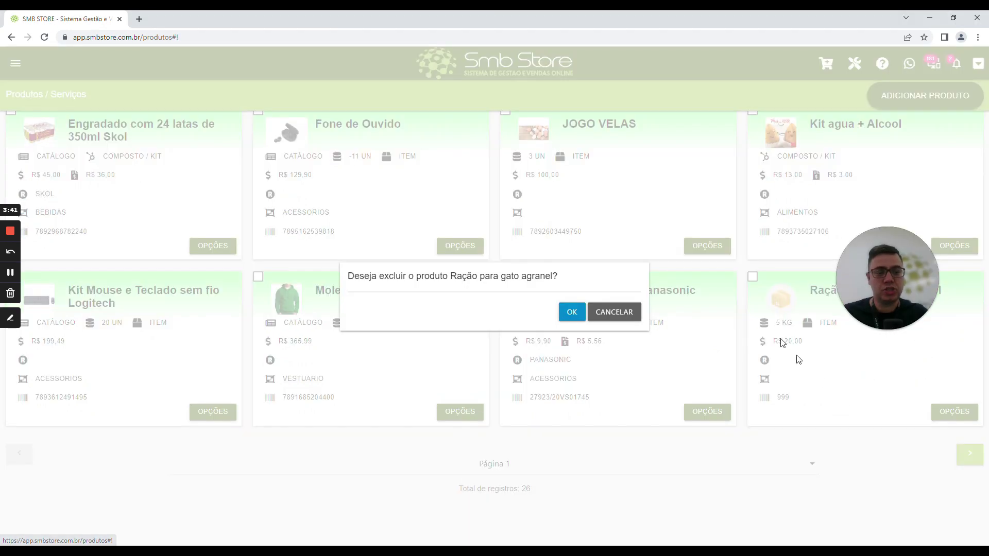
{"action": "left_click", "coordinate": [569, 311]}
{"action": "left_click_drag", "start_coordinate": [857, 290], "coordinate": [888, 478]}
Create a new product named "Ração para gato saco 10 kg" with barcode 999, measured in Unidades.
{"action": "left_click", "coordinate": [904, 99]}
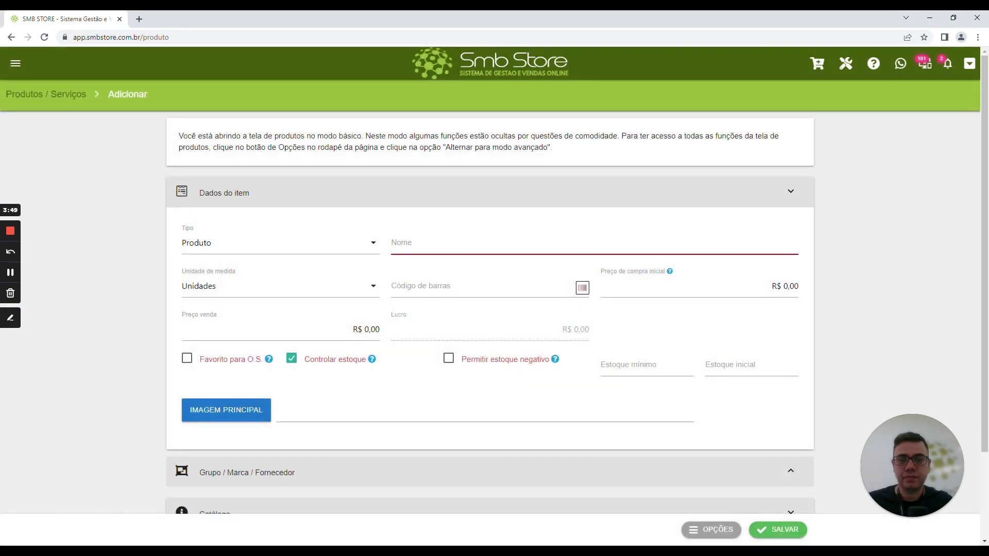
{"action": "type", "text": "Ração p"}
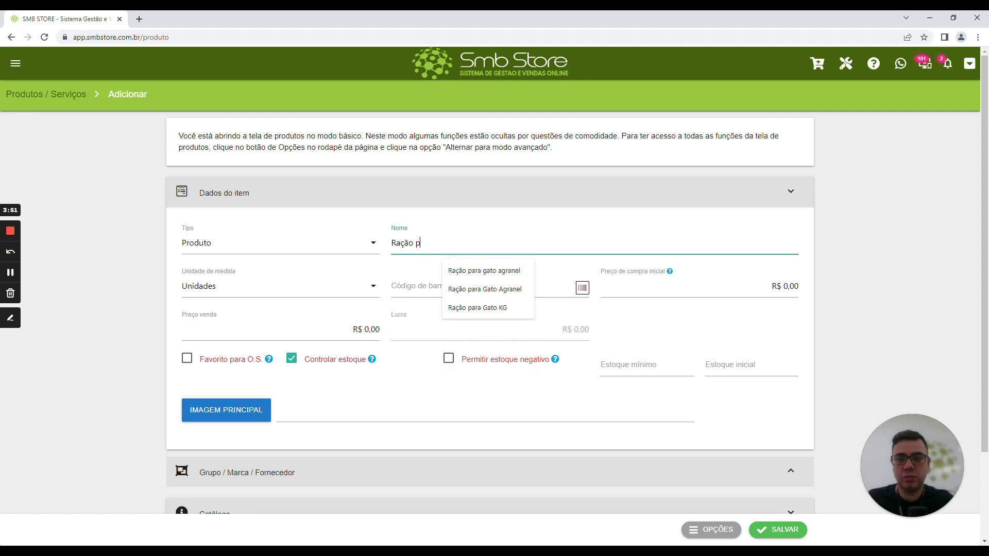
{"action": "type", "text": "ara gato saco 10kg"}
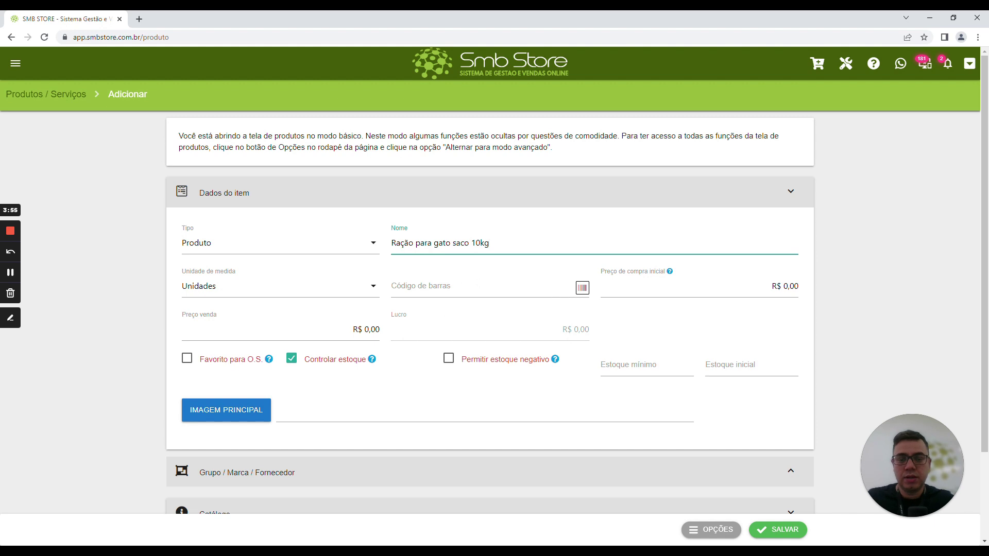
{"action": "key", "text": "Left"}
{"action": "key", "text": "Left"}
{"action": "left_click", "coordinate": [423, 287]}
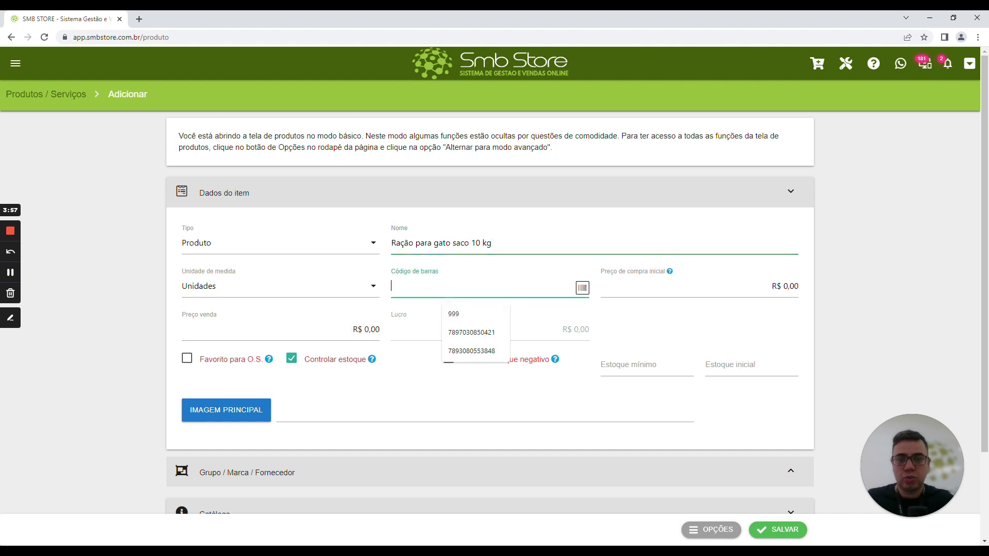
{"action": "type", "text": "999"}
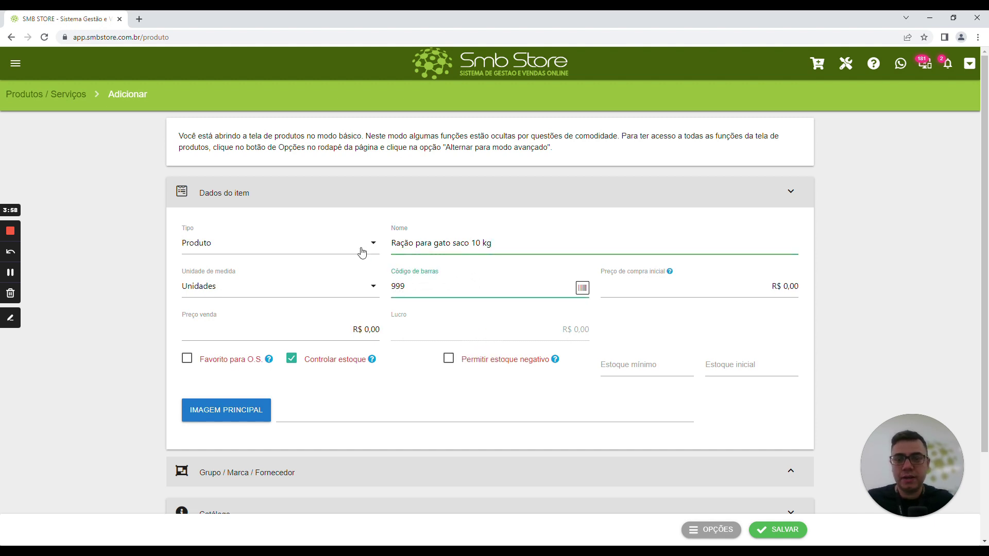
{"action": "left_click", "coordinate": [315, 286]}
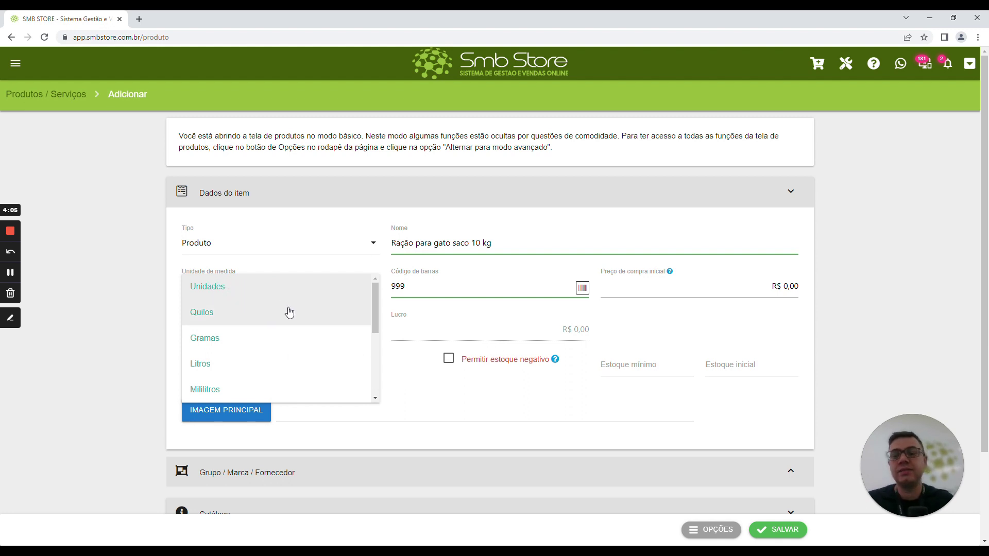
{"action": "left_click", "coordinate": [314, 297]}
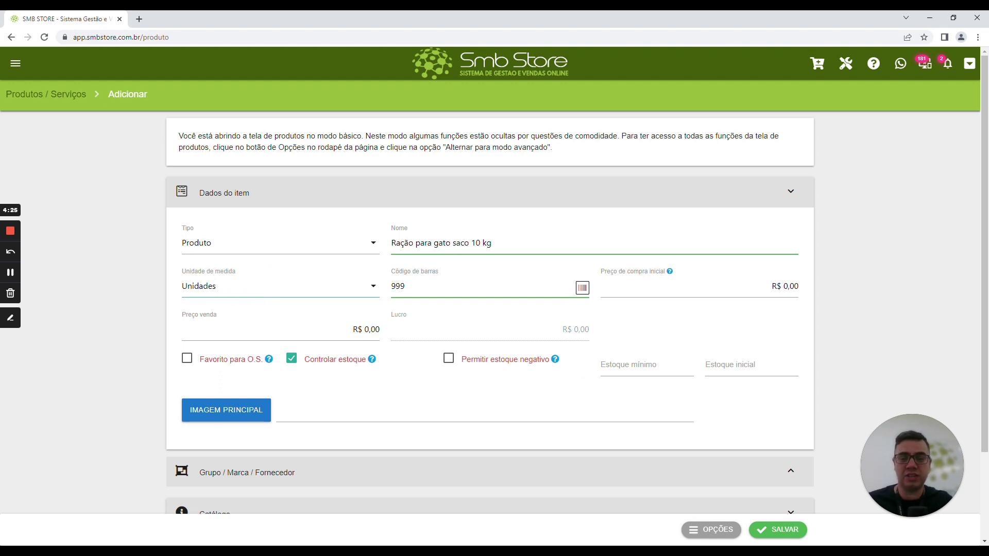
Set the 10 kg bag's initial purchase price to R$ 50,00 and its sale price to R$ 90,00.
{"action": "key", "text": "Tab"}
{"action": "type", "text": "5"}
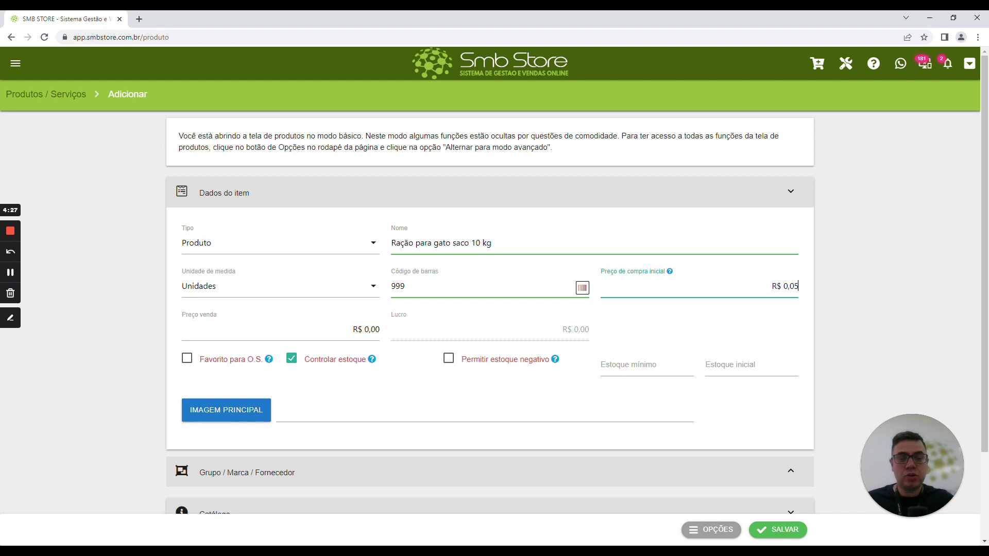
{"action": "type", "text": "0,00"}
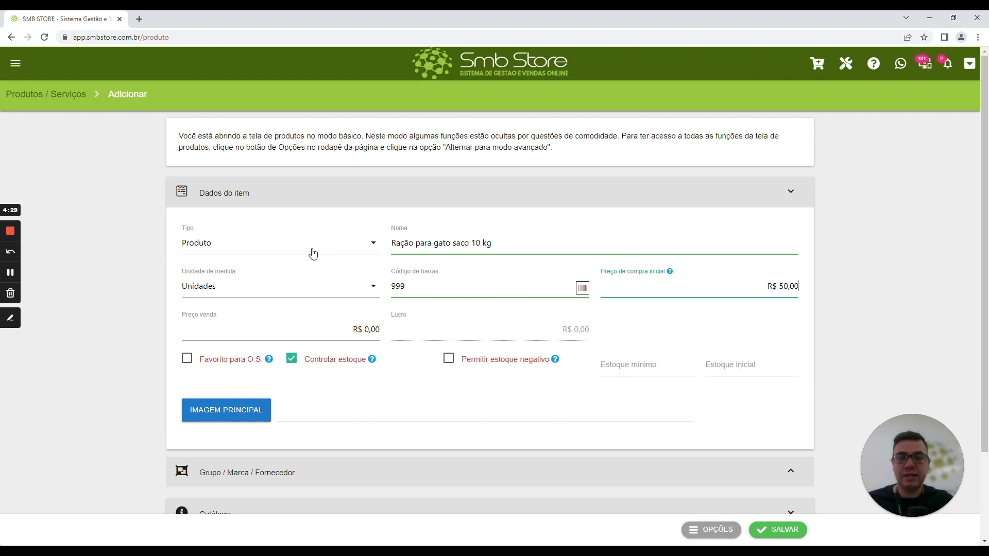
{"action": "key", "text": "Tab"}
{"action": "type", "text": "90,00"}
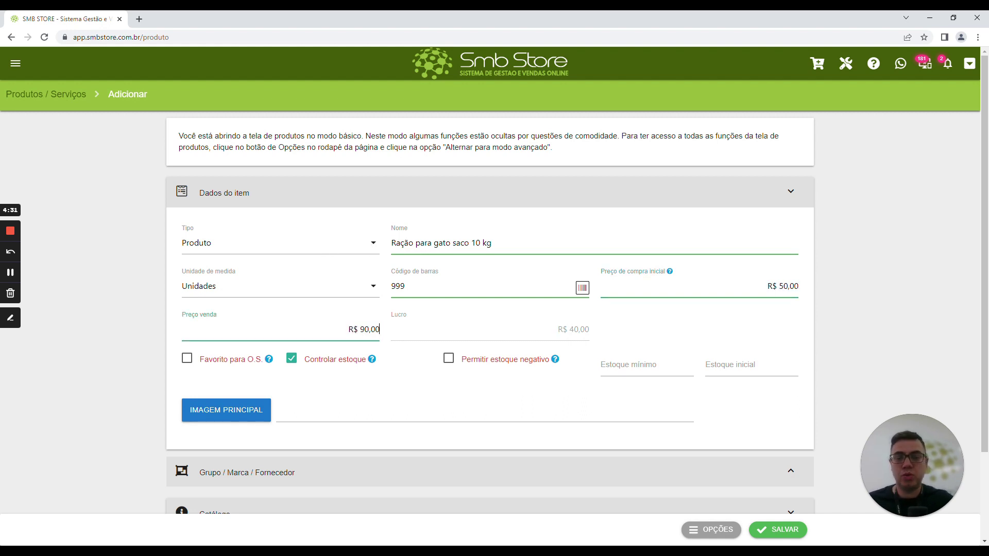
Allow negative stock with a minimum stock of 1 and an initial stock of 10, and save the product.
{"action": "left_click", "coordinate": [449, 358]}
{"action": "left_click", "coordinate": [647, 367]}
{"action": "type", "text": "1"}
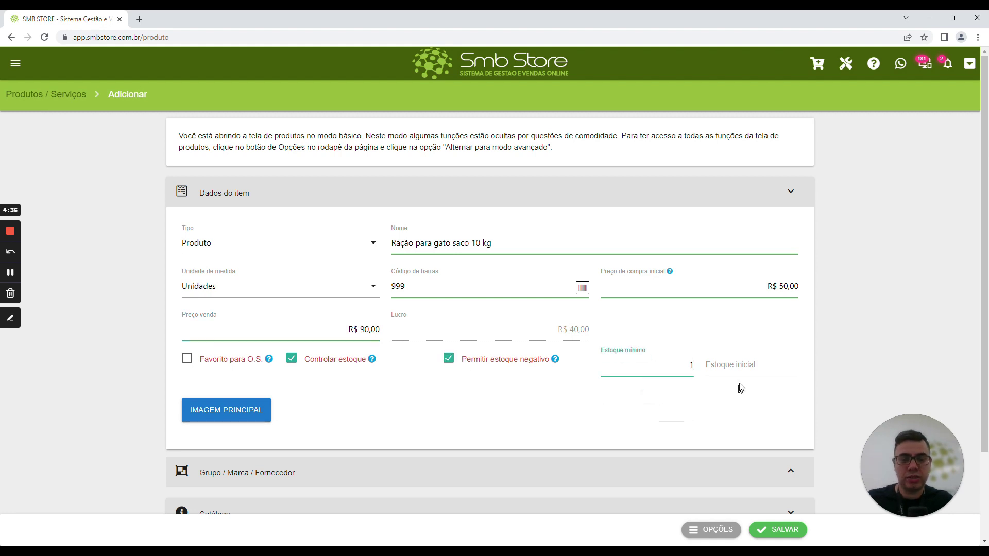
{"action": "left_click", "coordinate": [741, 369]}
{"action": "left_click", "coordinate": [746, 393]}
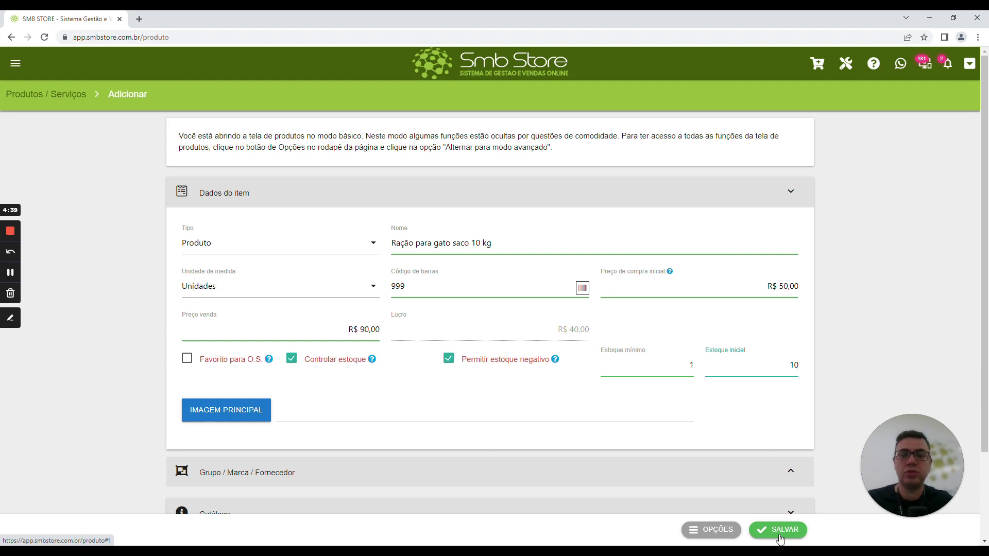
{"action": "left_click", "coordinate": [779, 533]}
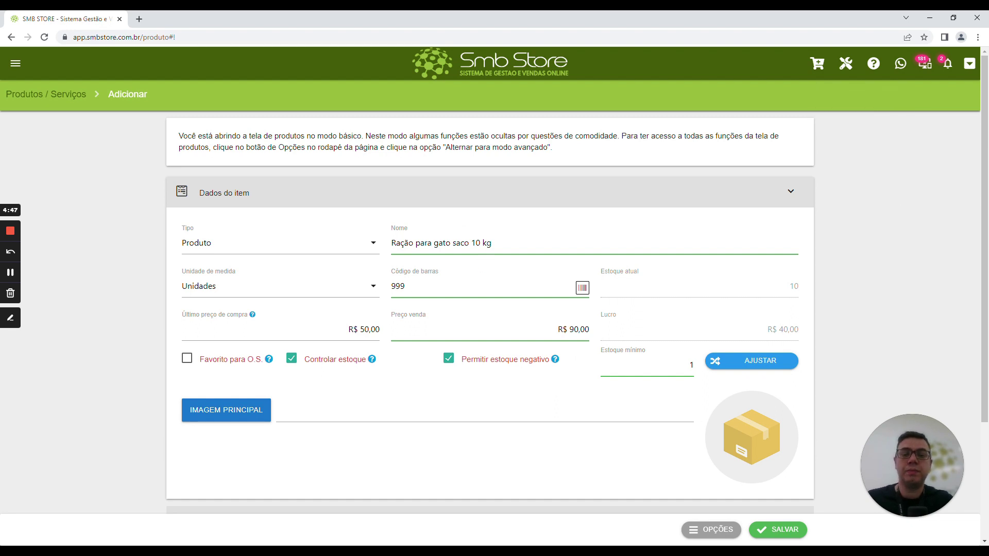
Create another product named "Ração para gato agranel" with barcode 9999, measured in Quilos.
{"action": "left_click", "coordinate": [66, 97]}
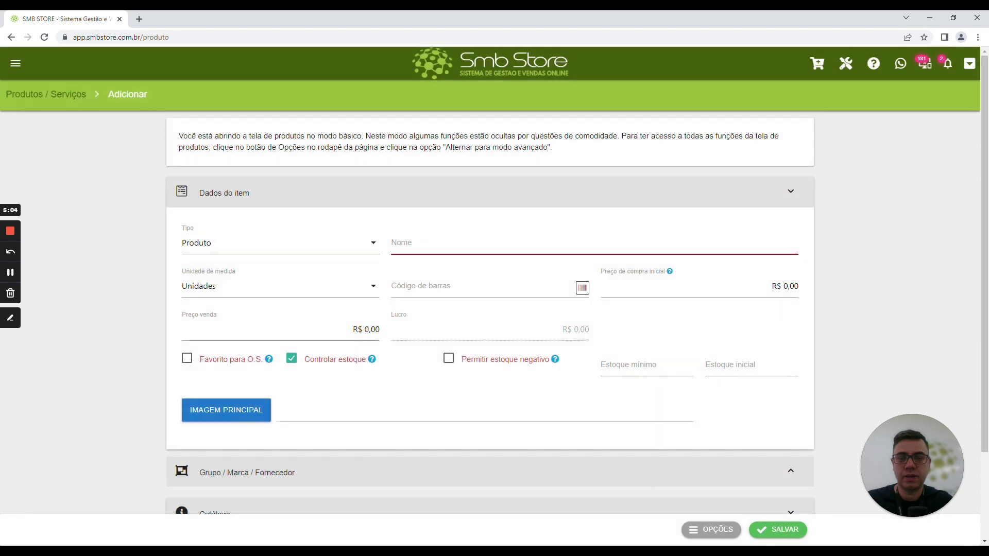
{"action": "left_click", "coordinate": [405, 242]}
{"action": "type", "text": "Raç"}
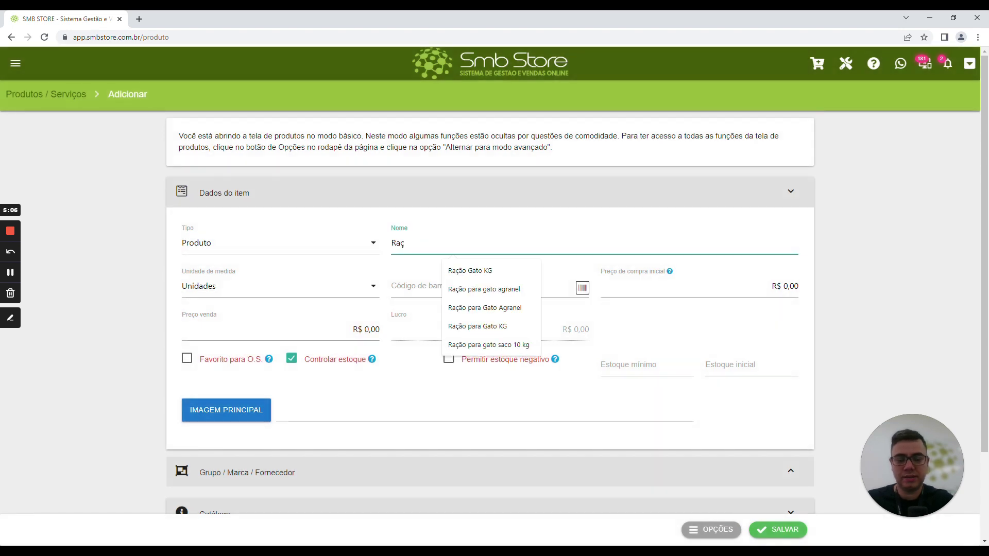
{"action": "type", "text": "ão para gato agra"}
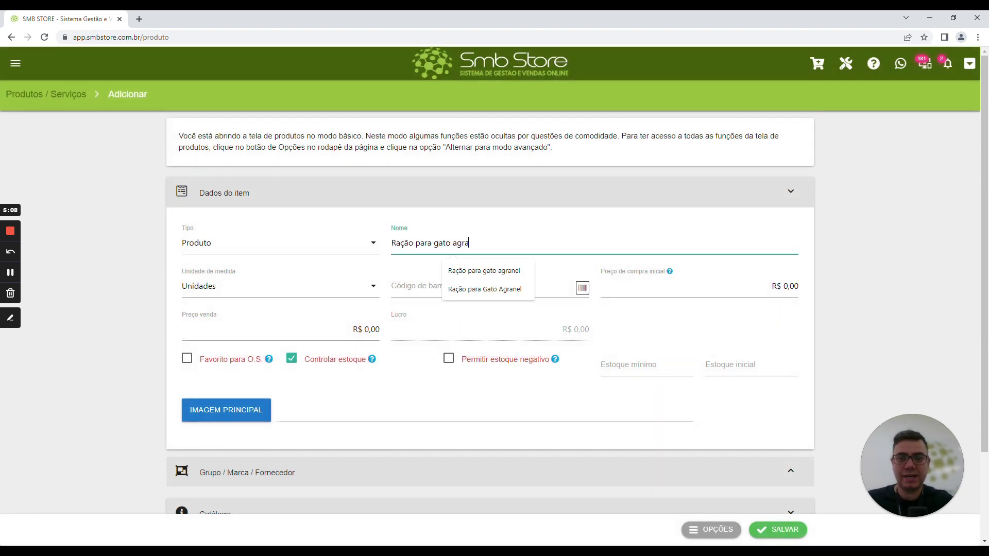
{"action": "type", "text": "nel"}
{"action": "left_click", "coordinate": [335, 290]}
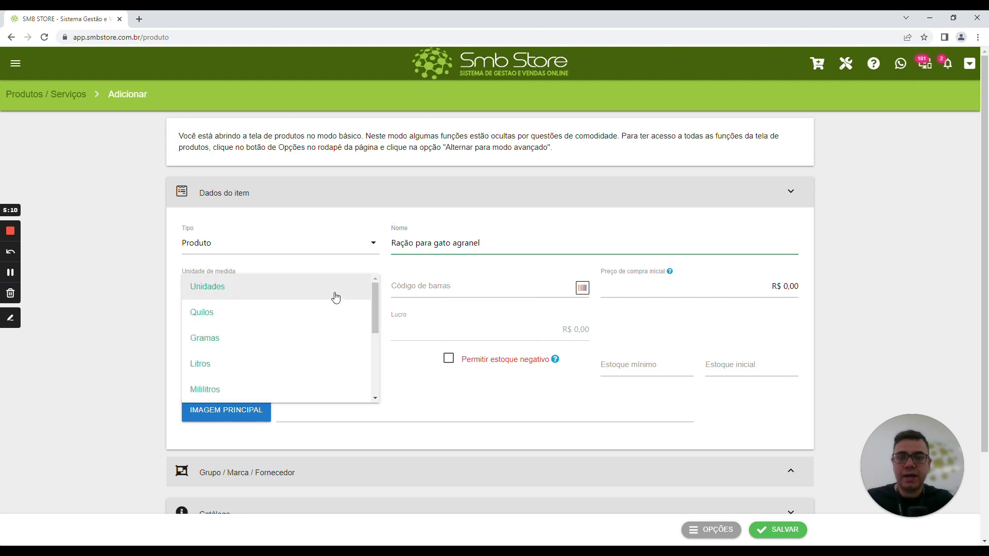
{"action": "left_click", "coordinate": [259, 315]}
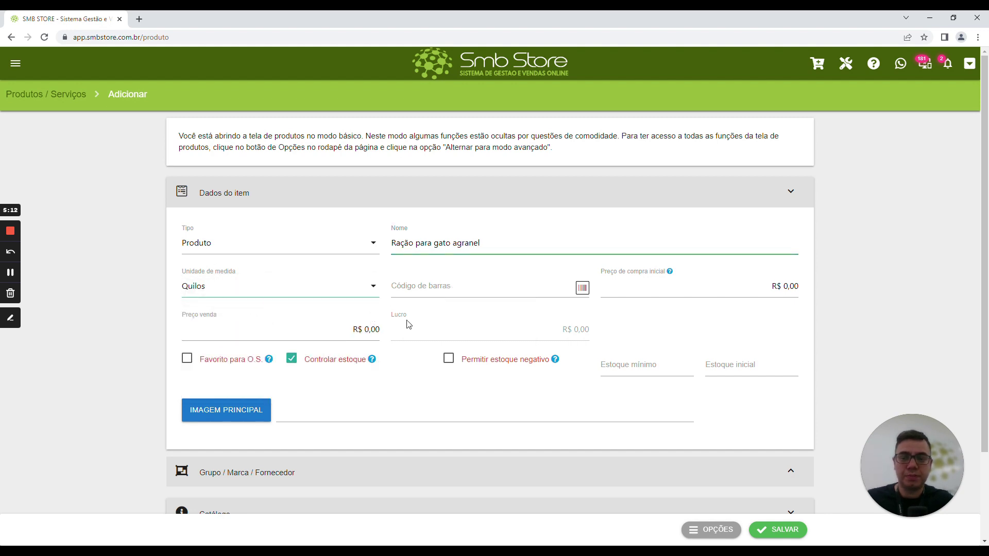
{"action": "left_click", "coordinate": [463, 289]}
{"action": "type", "text": "999"}
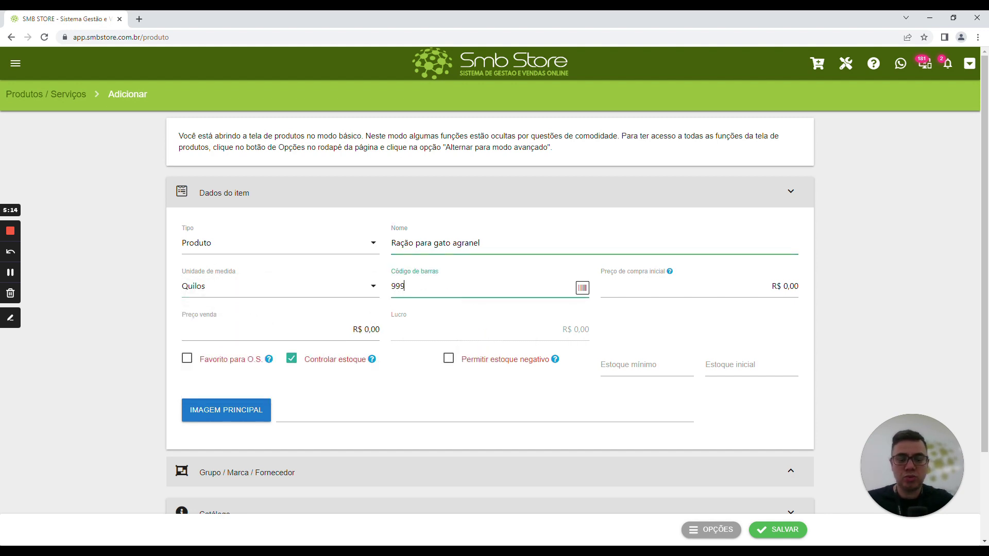
{"action": "type", "text": "9"}
Set the bulk product's initial purchase price to R$ 10,00 and its sale price to R$ 10,00.
{"action": "key", "text": "Tab"}
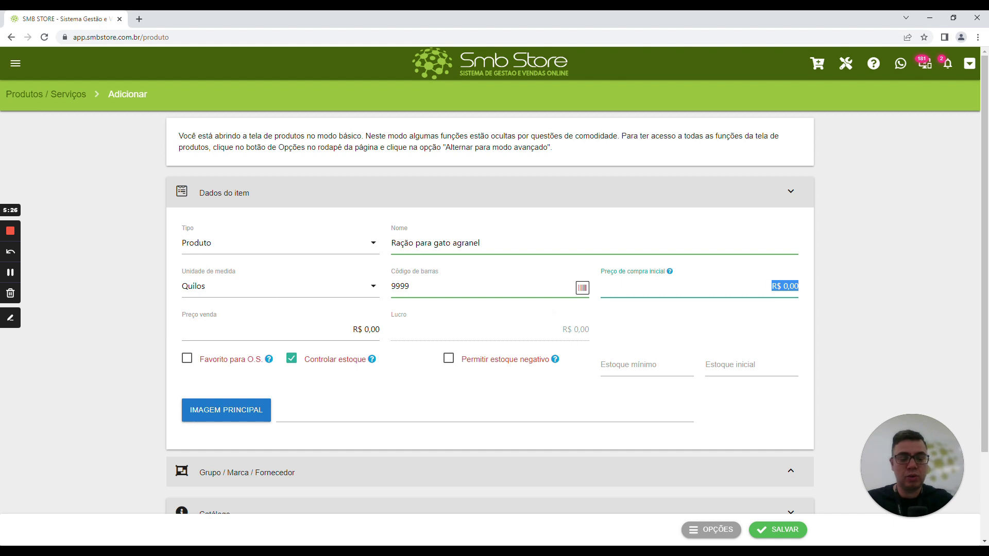
{"action": "type", "text": "10"}
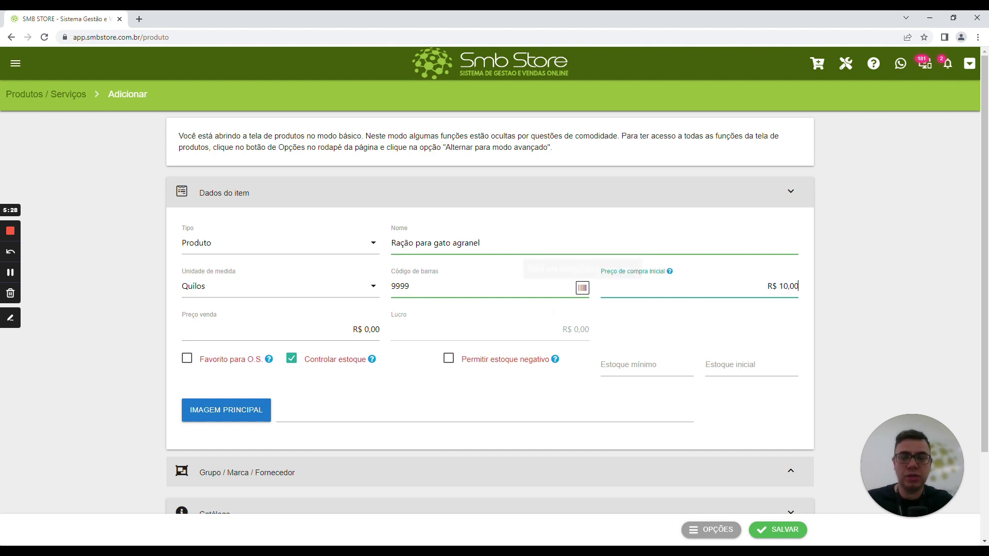
{"action": "key", "text": "Tab"}
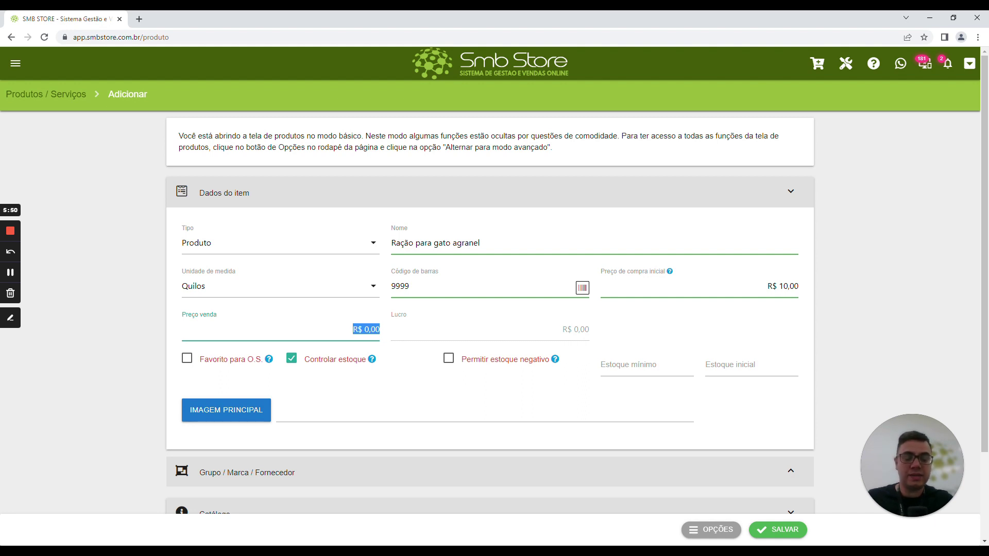
{"action": "type", "text": "1000"}
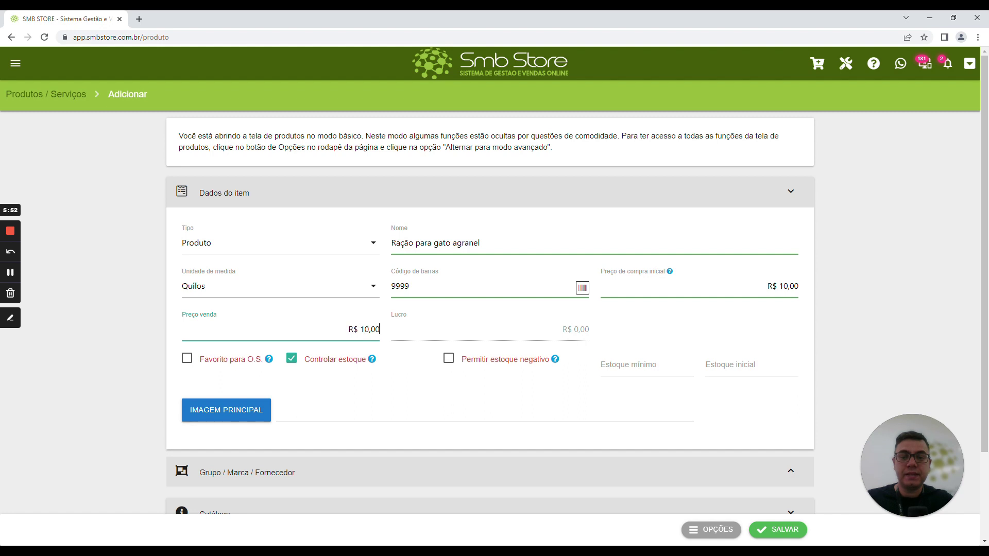
Set the bulk product's initial purchase price to R$ 5,00, allow negative stock with minimum 1 and initial 0, and save the product.
{"action": "left_click", "coordinate": [767, 286]}
{"action": "type", "text": "500"}
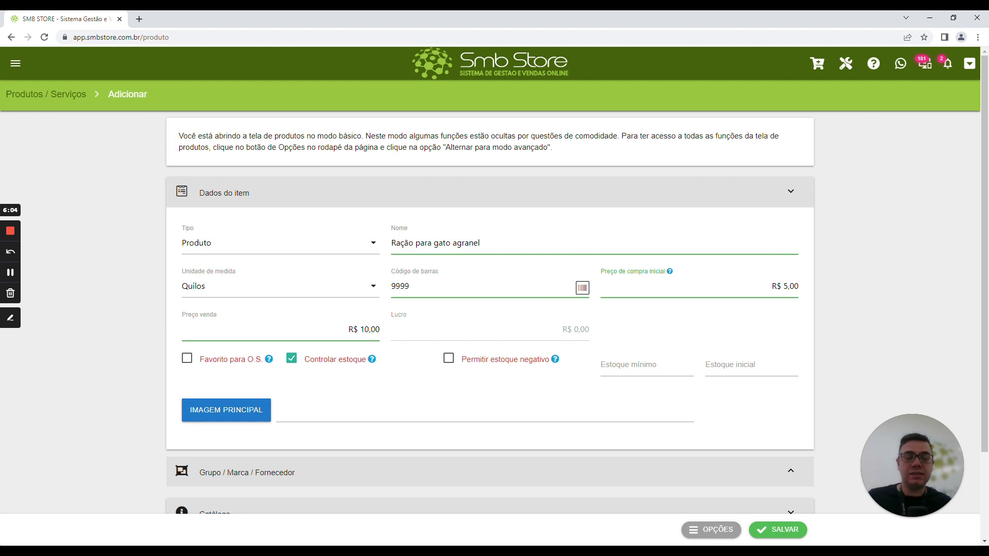
{"action": "left_click", "coordinate": [490, 359]}
{"action": "left_click", "coordinate": [640, 368]}
{"action": "type", "text": "1"}
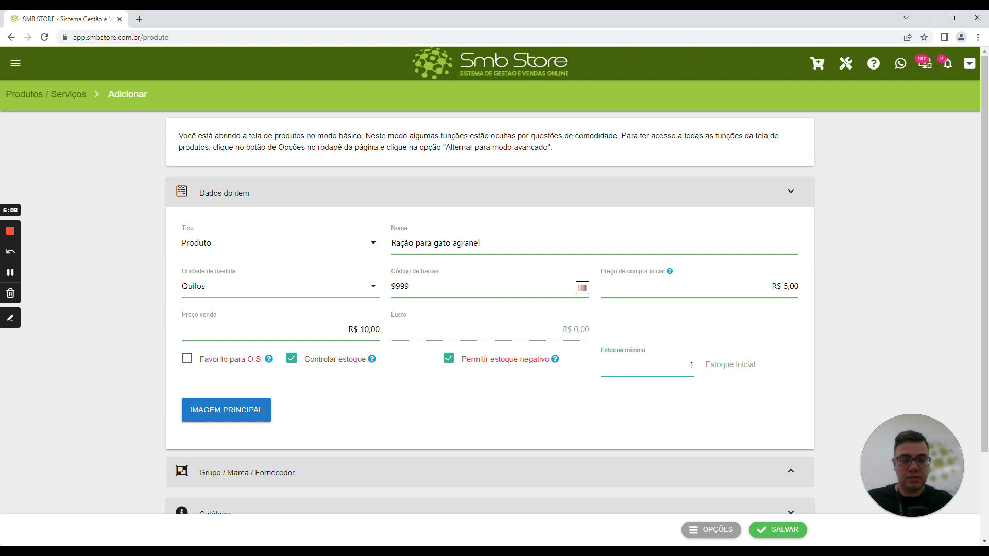
{"action": "left_click", "coordinate": [751, 364]}
{"action": "type", "text": "0"}
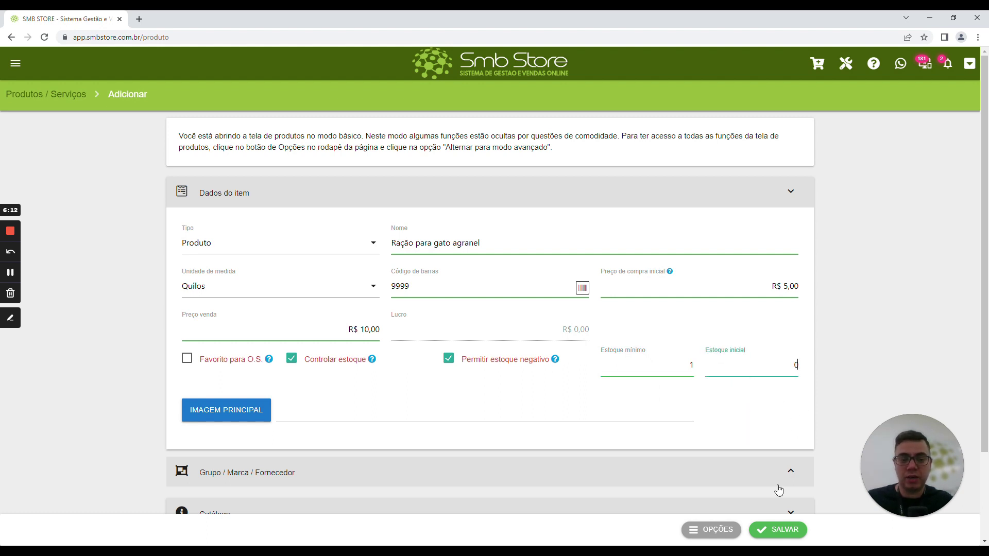
{"action": "left_click", "coordinate": [780, 529]}
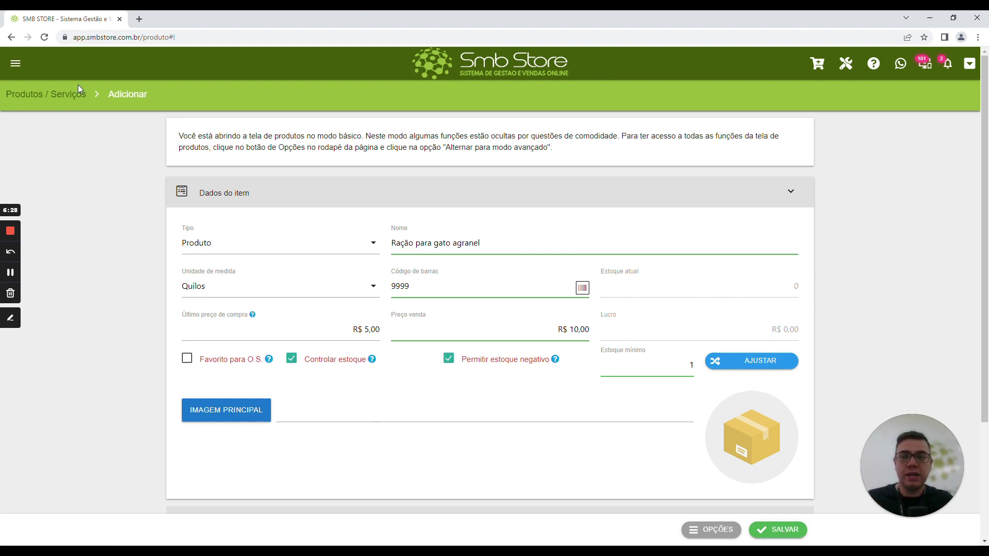
Return to the product list and search it for "ração".
{"action": "left_click", "coordinate": [69, 96]}
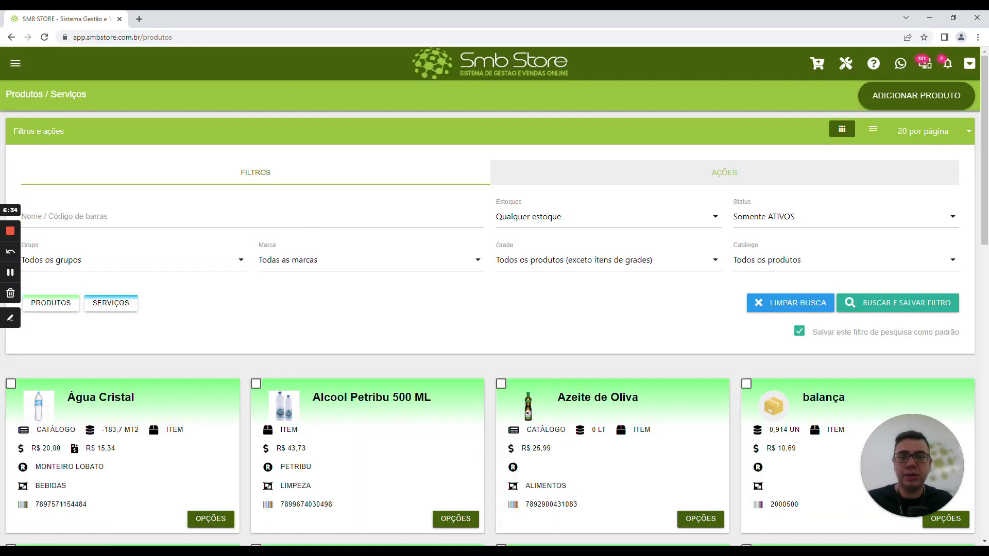
{"action": "left_click", "coordinate": [22, 216]}
{"action": "type", "text": "r"}
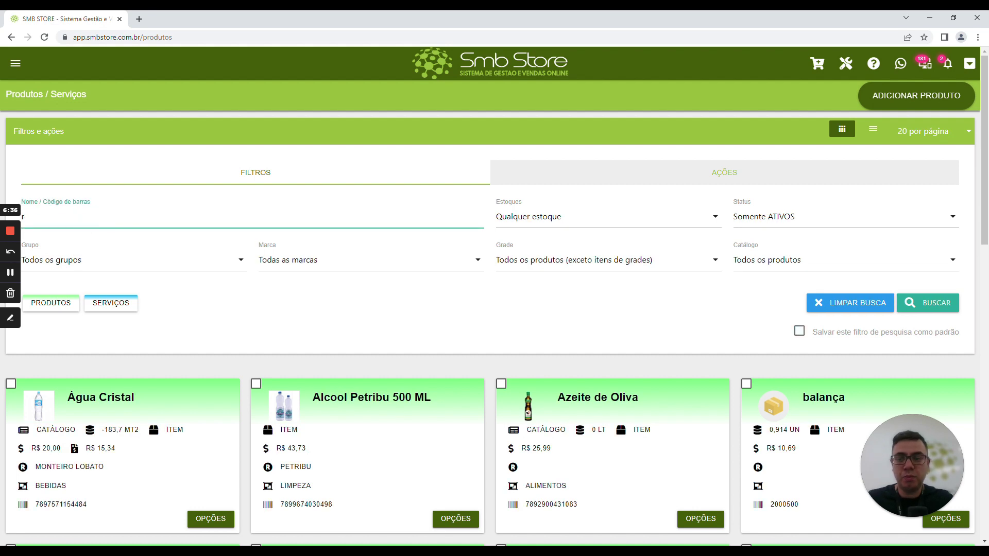
{"action": "type", "text": "ação"}
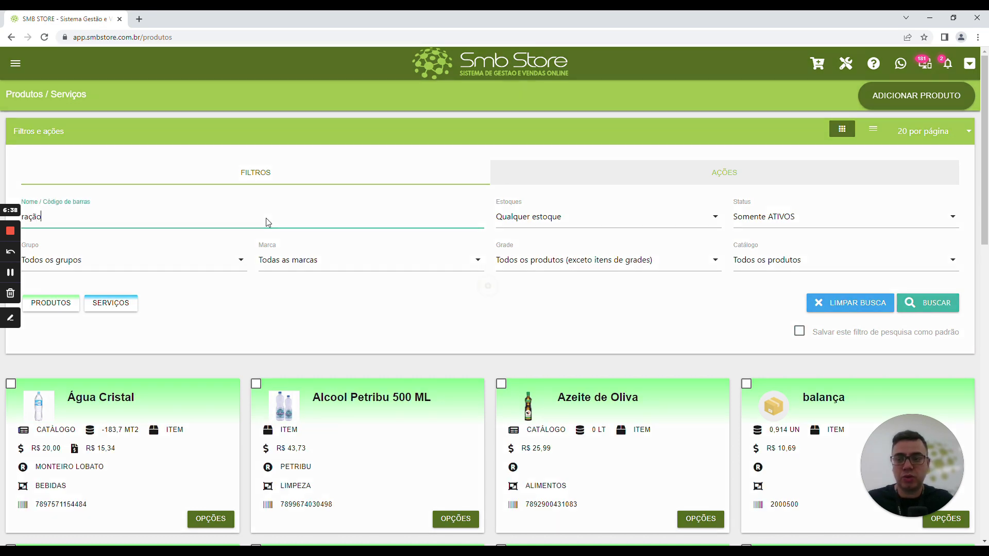
{"action": "key", "text": "Return"}
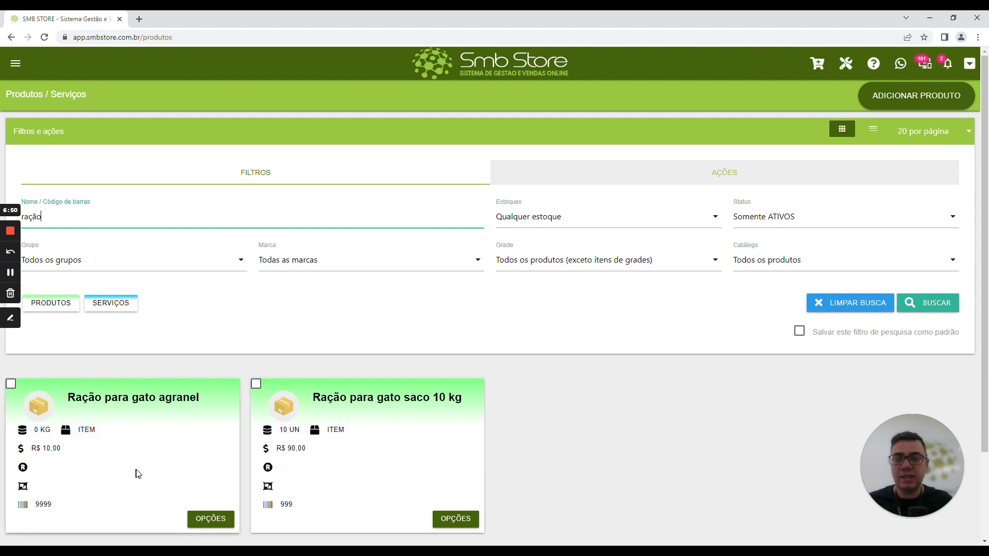
Record an "Ajuste para saída" stock adjustment of 1 unit for "Ração para gato saco 10 kg" and save it.
{"action": "left_click", "coordinate": [453, 521]}
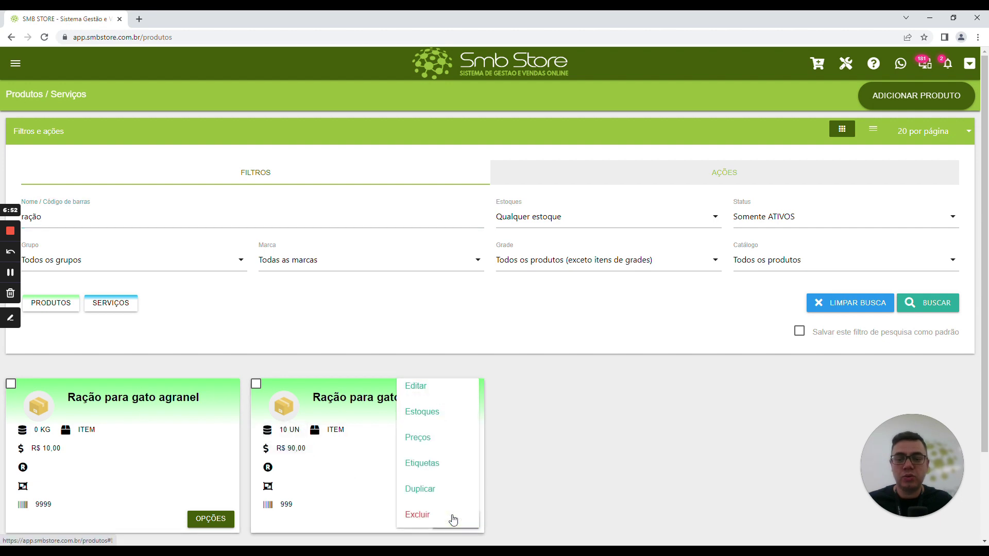
{"action": "middle_click", "coordinate": [430, 416]}
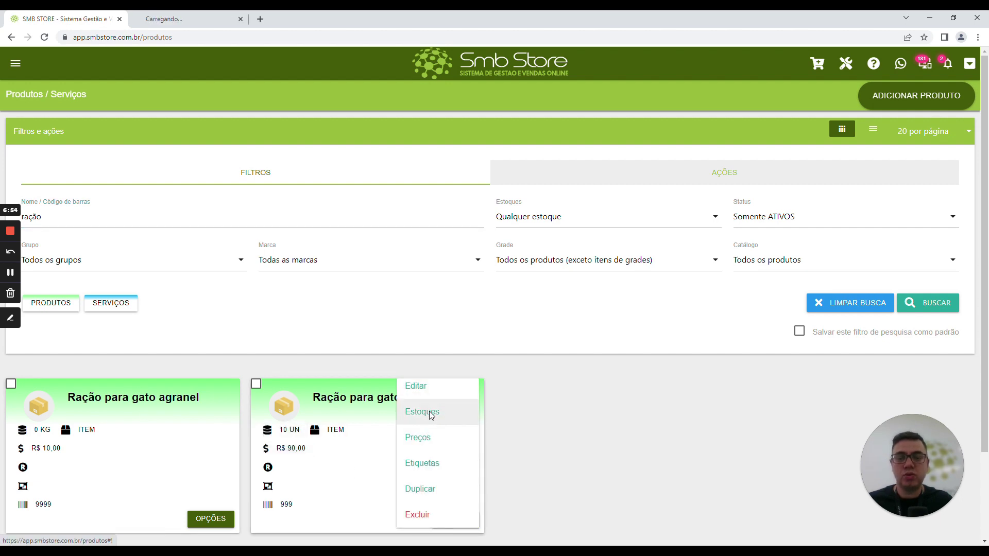
{"action": "left_click", "coordinate": [415, 416]}
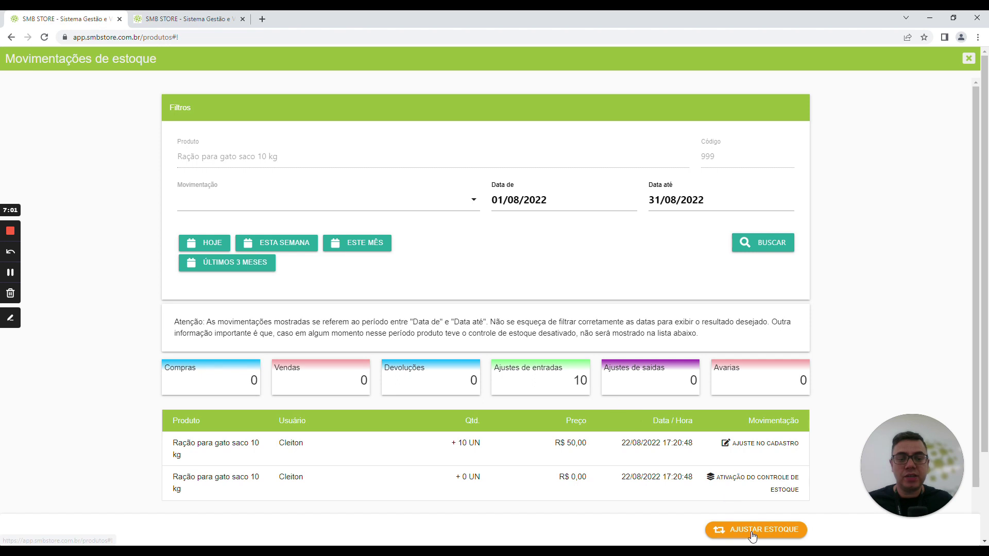
{"action": "left_click", "coordinate": [752, 533]}
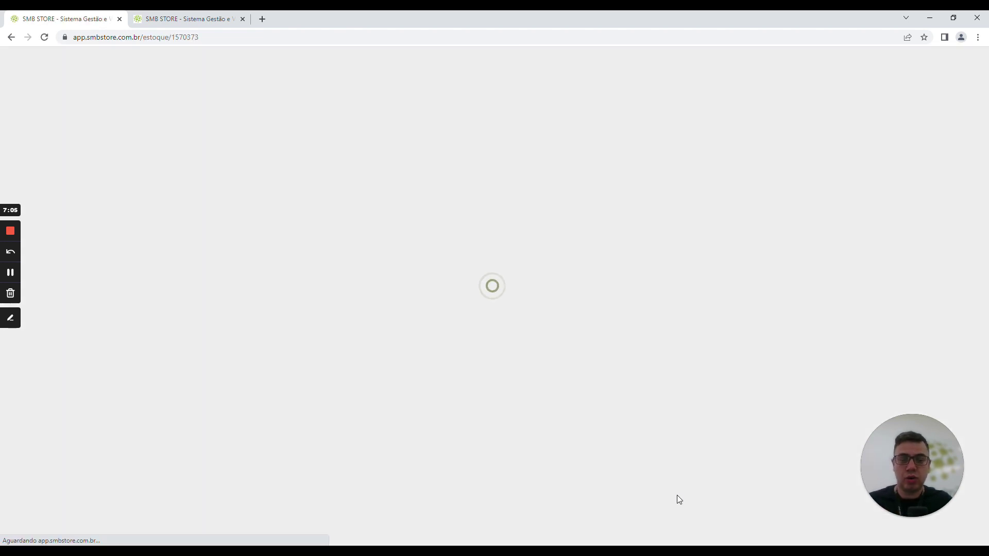
{"action": "left_click", "coordinate": [314, 181]}
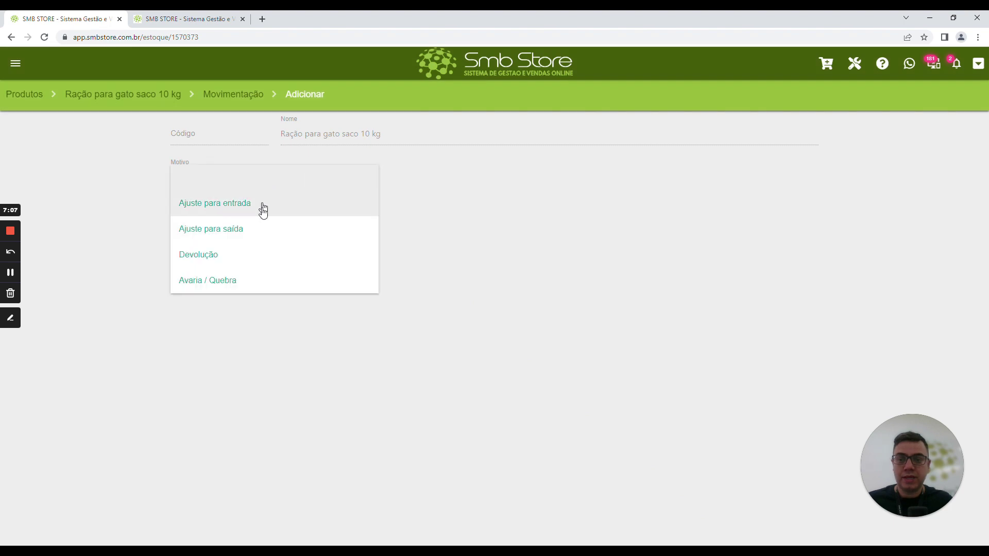
{"action": "left_click", "coordinate": [247, 236]}
{"action": "left_click", "coordinate": [375, 220]}
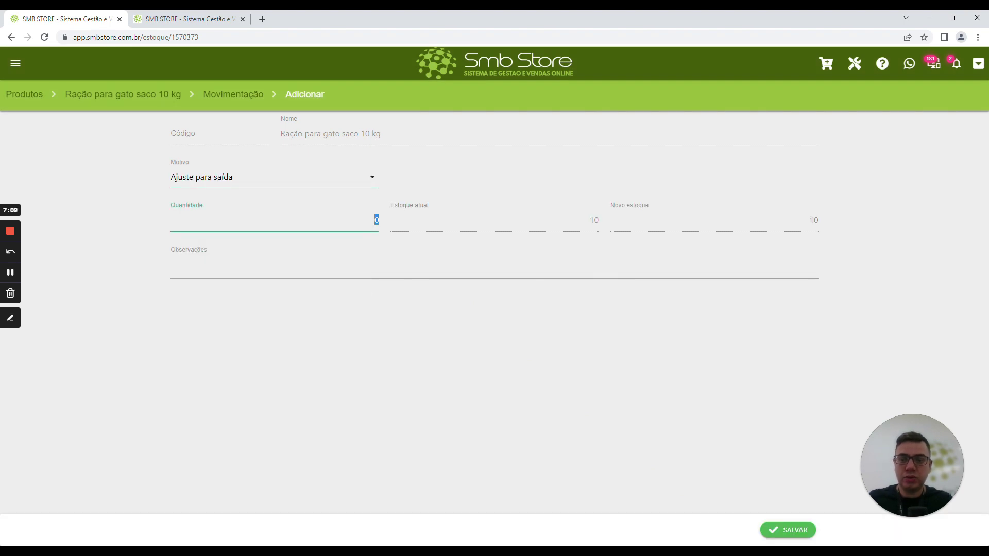
{"action": "type", "text": "1"}
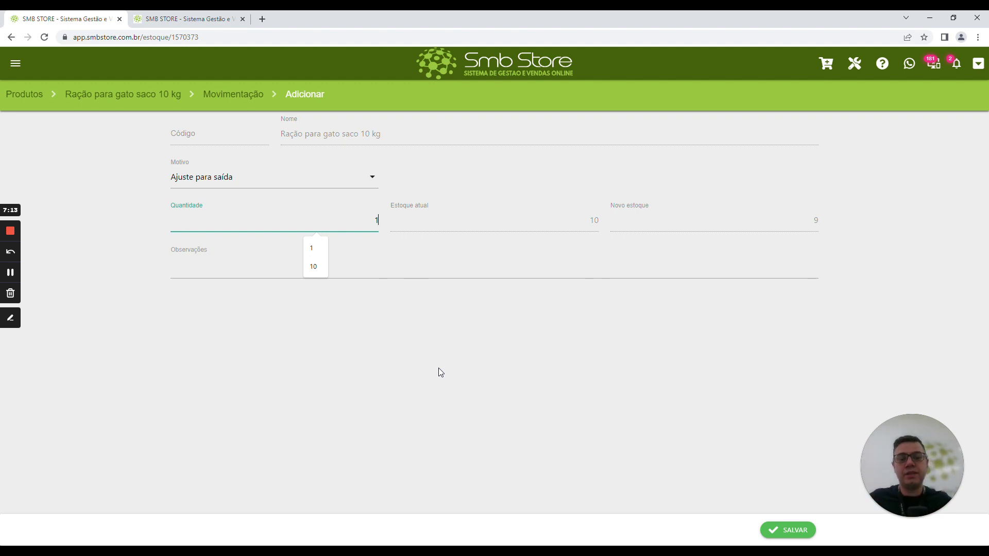
{"action": "left_click", "coordinate": [438, 368]}
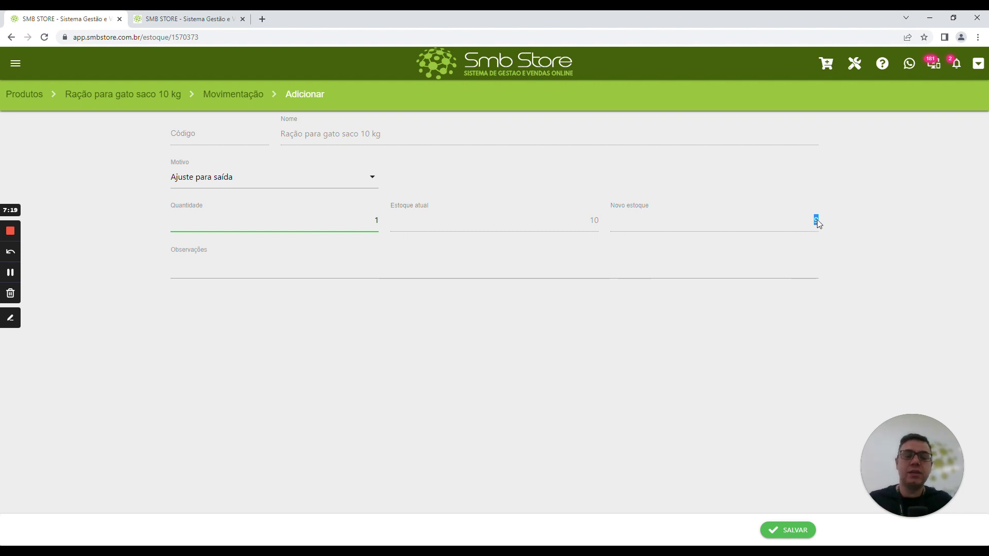
{"action": "left_click", "coordinate": [789, 530]}
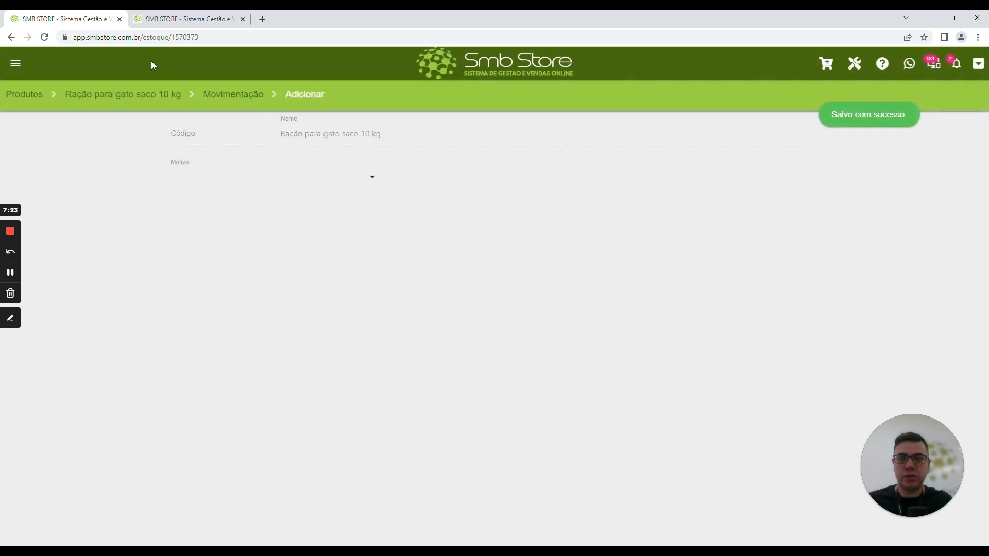
Go back to the product list and filter it by "ração" to find the bulk cat food.
{"action": "left_click", "coordinate": [35, 97]}
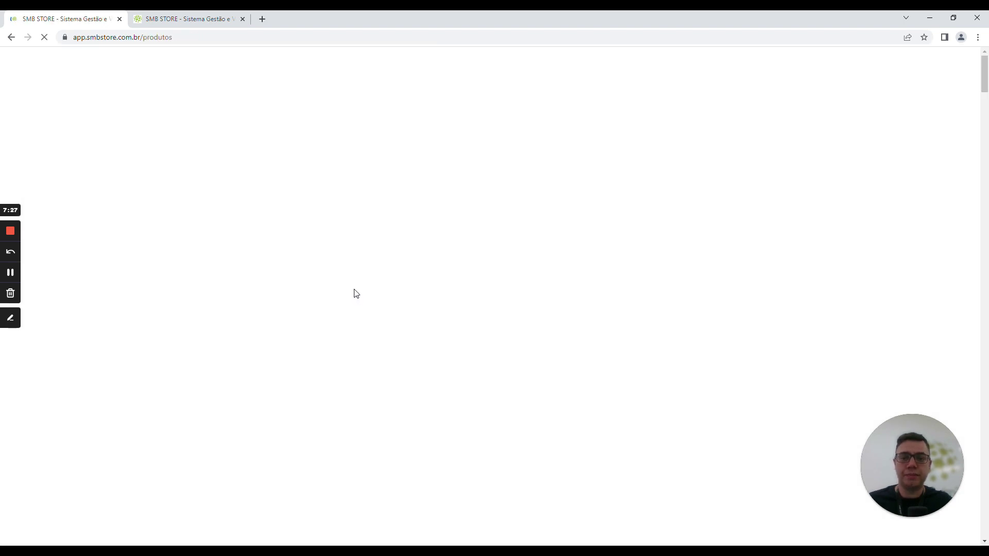
{"action": "left_click", "coordinate": [231, 216]}
{"action": "type", "text": "ra"}
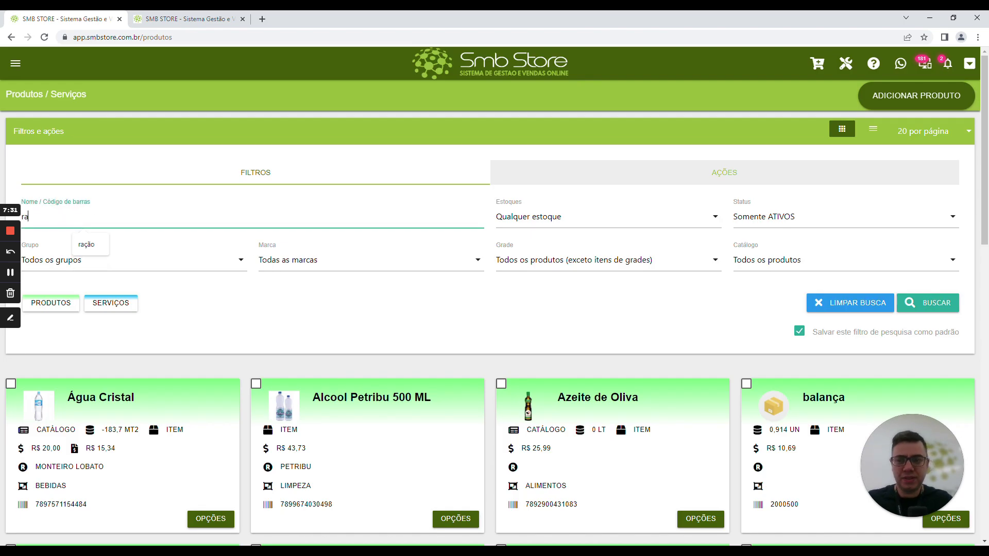
{"action": "type", "text": "ção"}
{"action": "key", "text": "Return"}
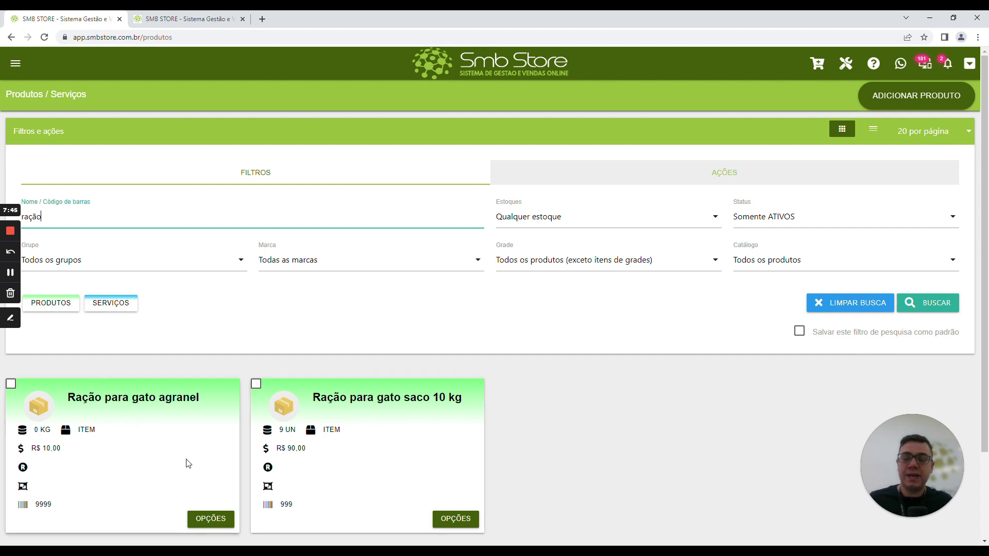
Record an "Ajuste para entrada" stock adjustment of 10 kg for "Ração para gato agranel" and save it.
{"action": "left_click", "coordinate": [212, 519]}
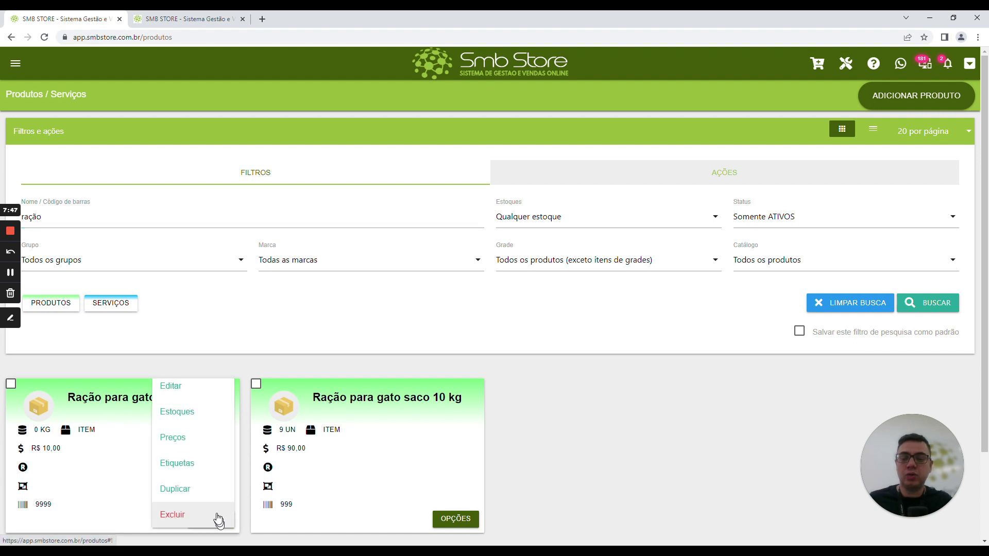
{"action": "left_click", "coordinate": [184, 417]}
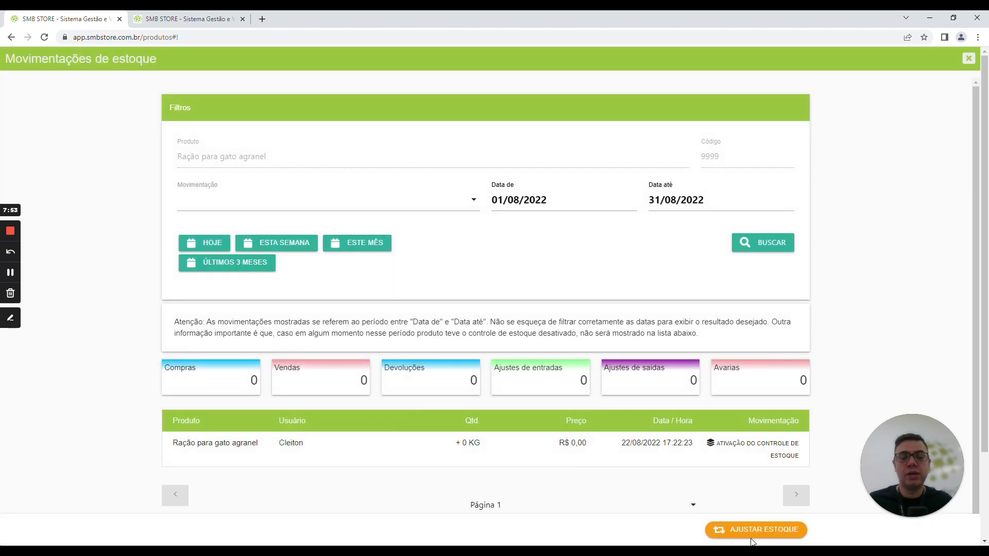
{"action": "left_click", "coordinate": [752, 536]}
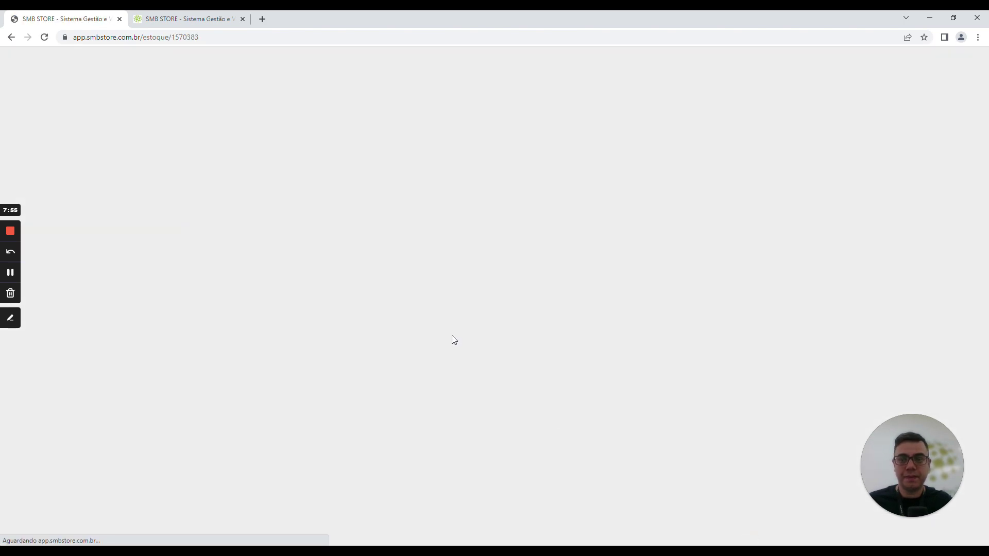
{"action": "left_click", "coordinate": [278, 177]}
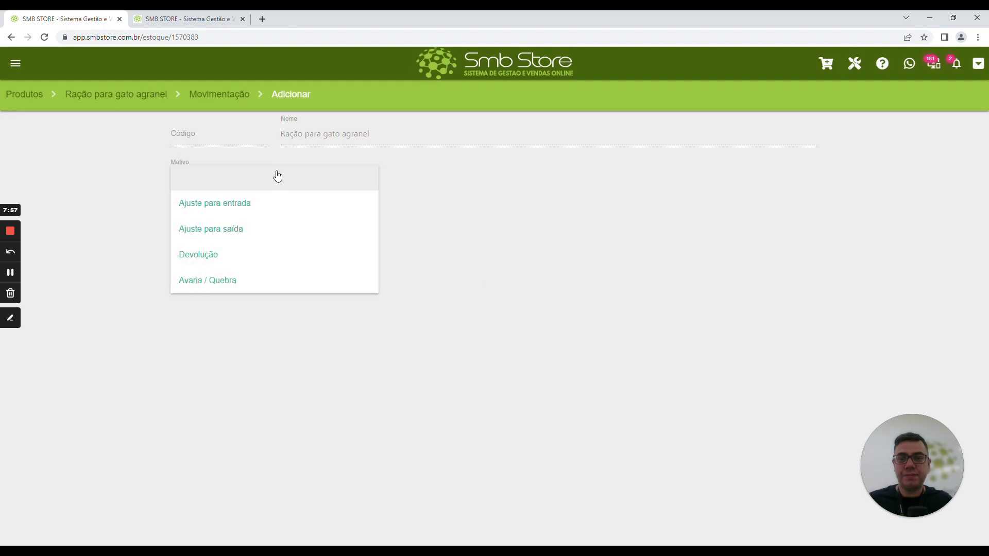
{"action": "left_click", "coordinate": [254, 209]}
{"action": "left_click", "coordinate": [376, 218]}
{"action": "type", "text": "100"}
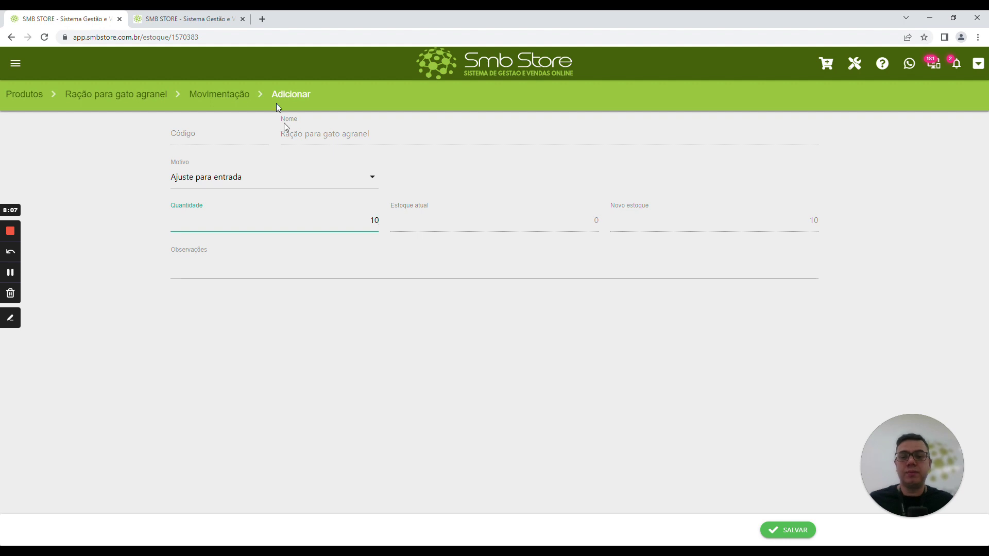
{"action": "left_click", "coordinate": [776, 531]}
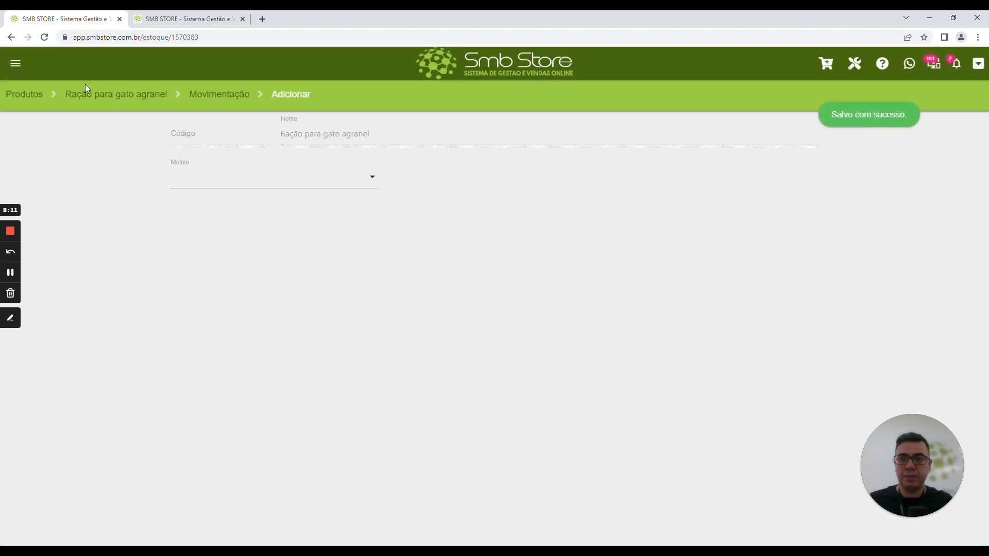
Search the product list for "ração" to check the stock of both cat food products.
{"action": "left_click", "coordinate": [33, 97]}
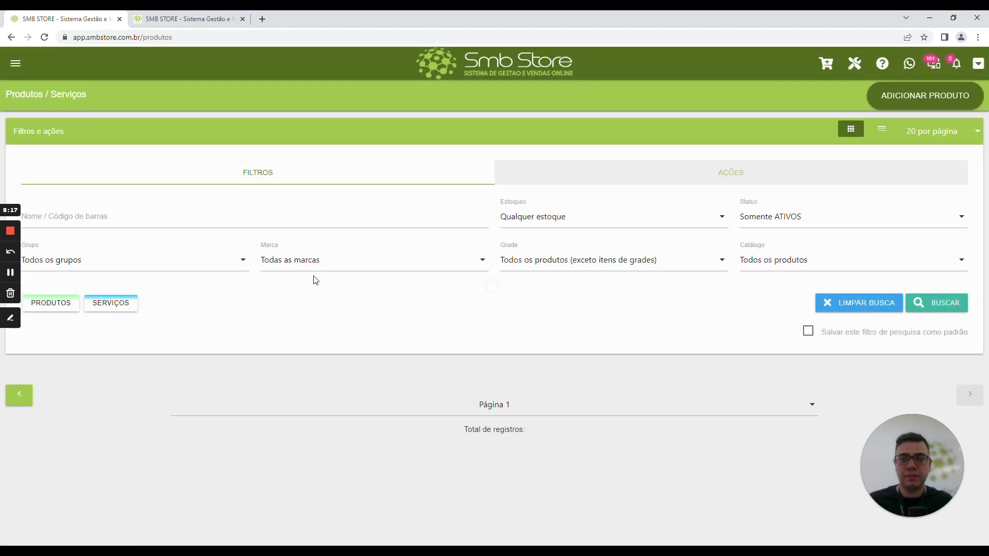
{"action": "left_click", "coordinate": [178, 213]}
{"action": "type", "text": "ração"}
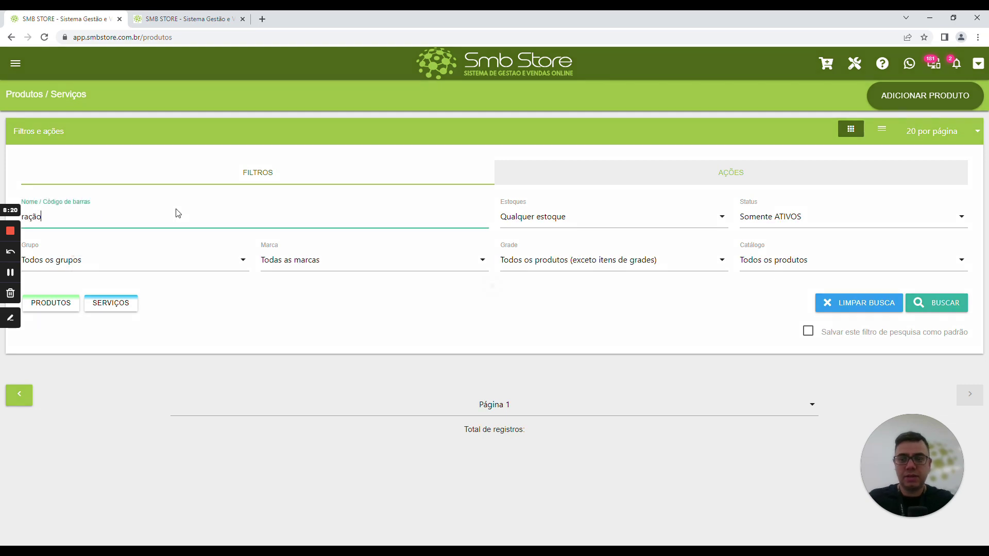
{"action": "key", "text": "Return"}
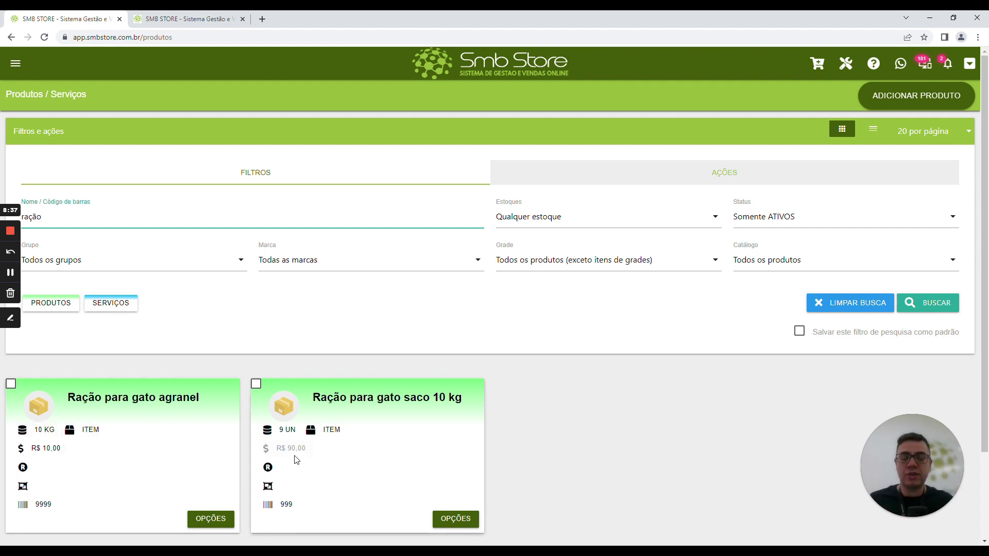
Start a new sale on the full sales screen.
{"action": "left_click", "coordinate": [15, 62]}
{"action": "scroll", "coordinate": [128, 326], "scroll_direction": "down", "scroll_amount": 3}
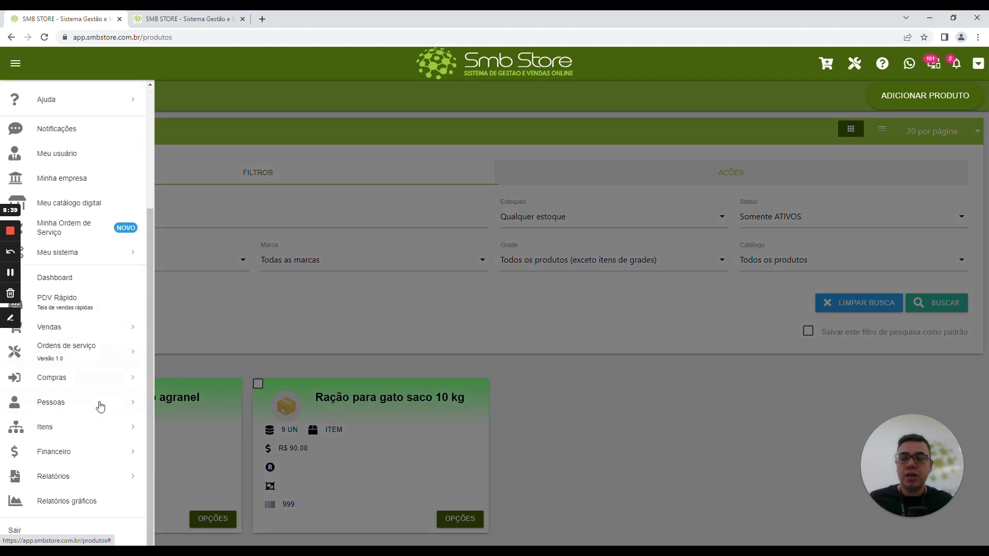
{"action": "left_click", "coordinate": [88, 328]}
{"action": "left_click", "coordinate": [89, 348]}
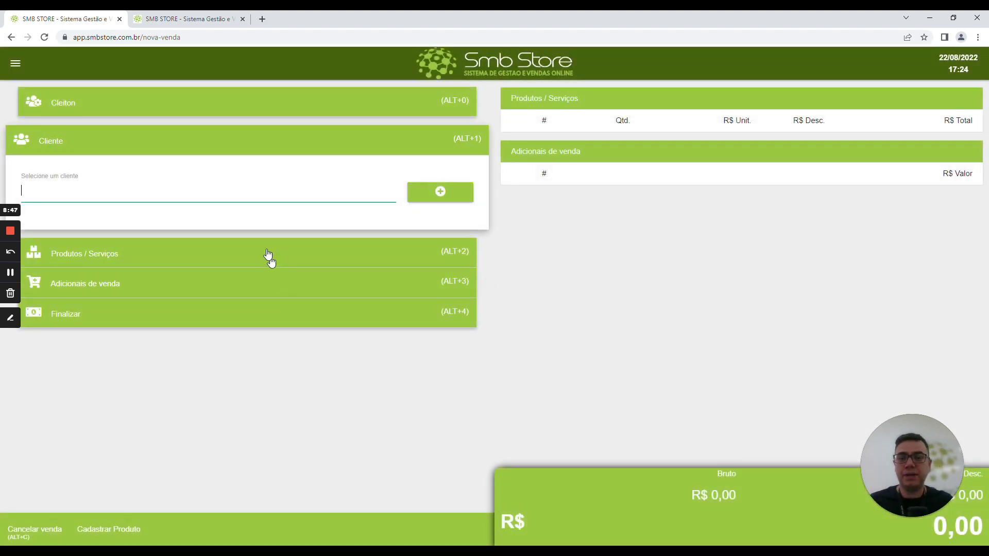
Add 2 units of "Ração para gato saco 10 kg" to the sale.
{"action": "left_click", "coordinate": [266, 257]}
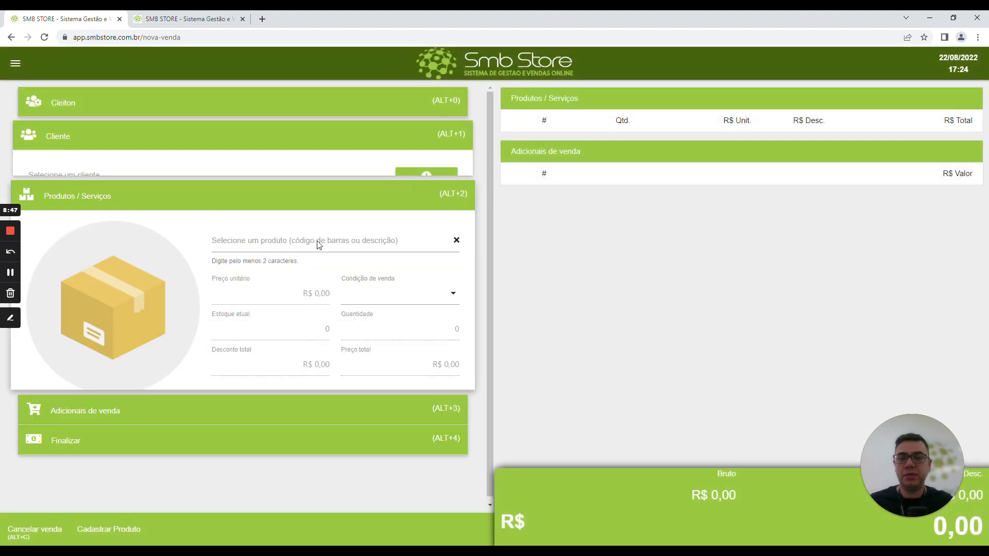
{"action": "type", "text": "ração"}
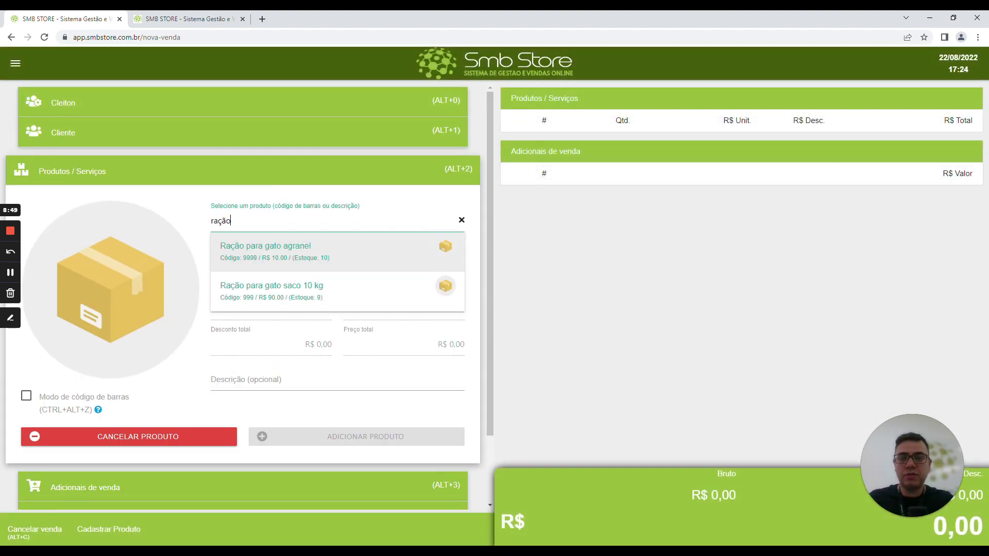
{"action": "left_click", "coordinate": [317, 288]}
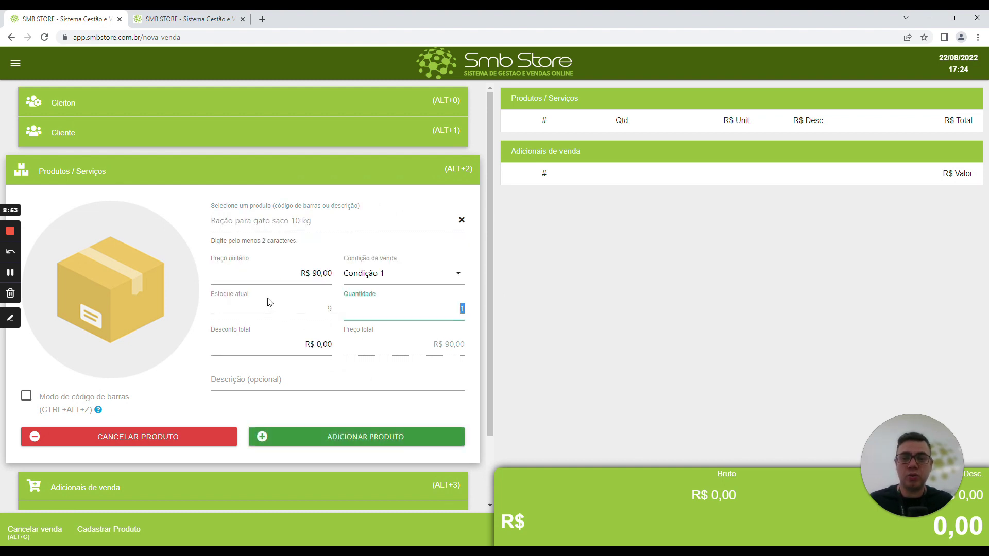
{"action": "type", "text": "2"}
{"action": "key", "text": "Return"}
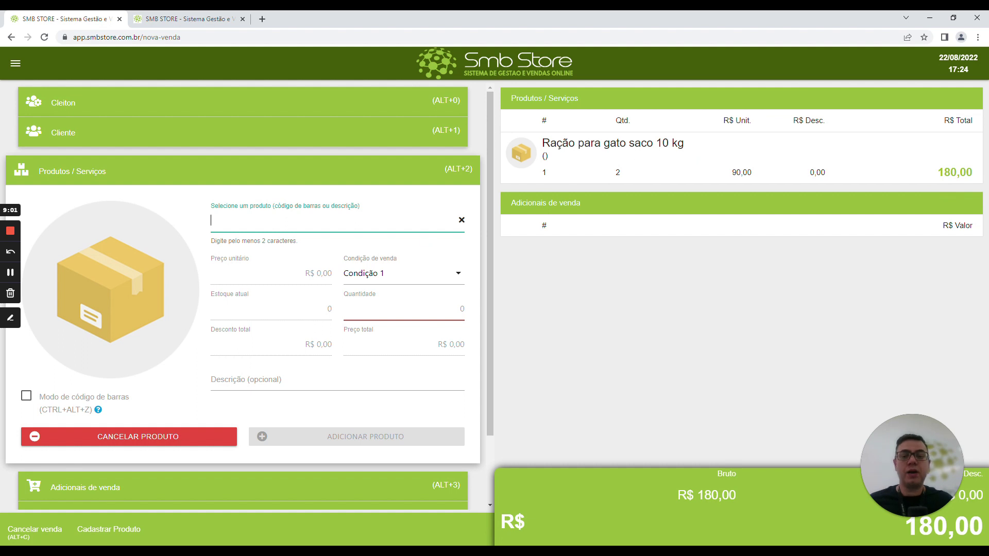
Remove "Ração para gato saco 10 kg" from the sale and add "Ração para gato agranel" with a quantity of 0.5.
{"action": "left_click", "coordinate": [521, 152]}
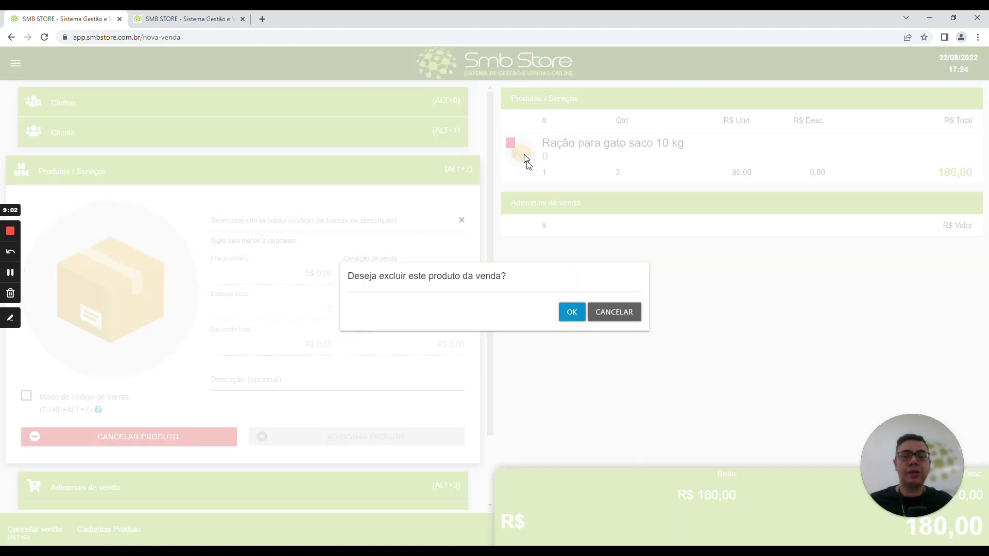
{"action": "left_click", "coordinate": [571, 311]}
{"action": "type", "text": "ração"}
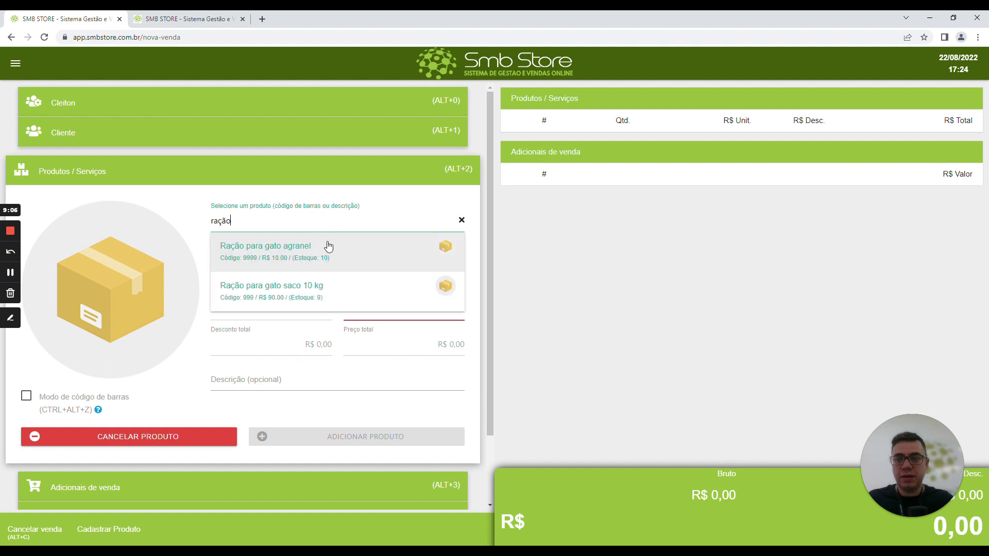
{"action": "left_click", "coordinate": [328, 247]}
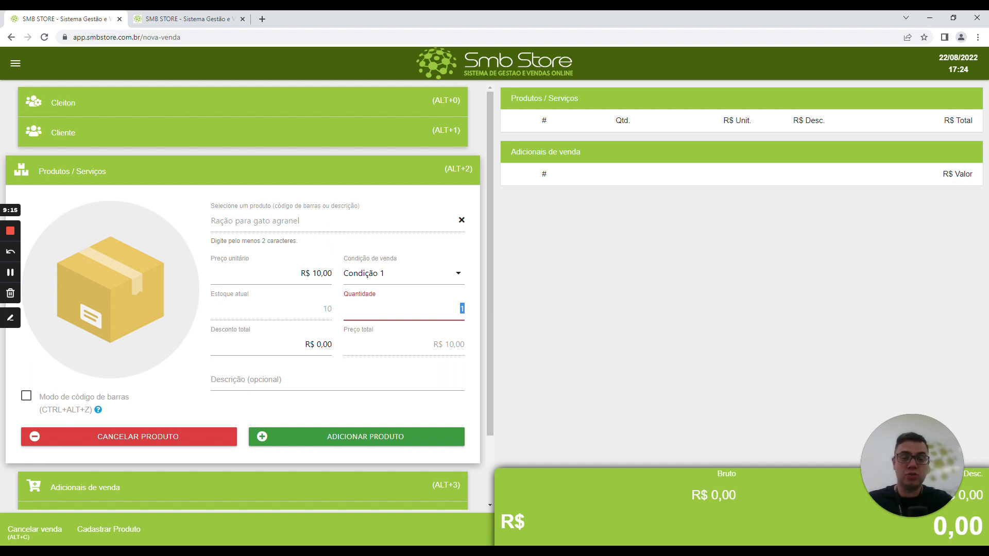
{"action": "type", "text": "0.5"}
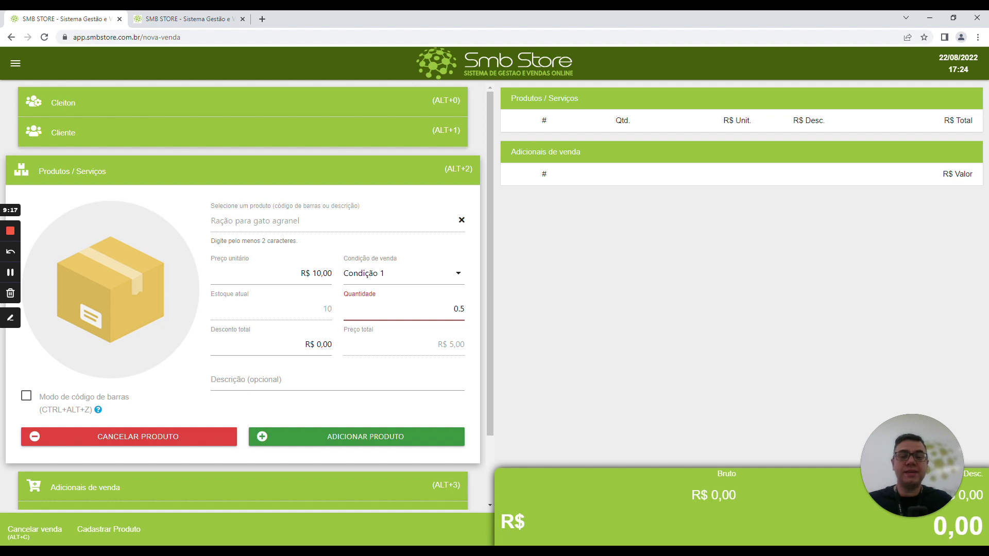
{"action": "key", "text": "Return"}
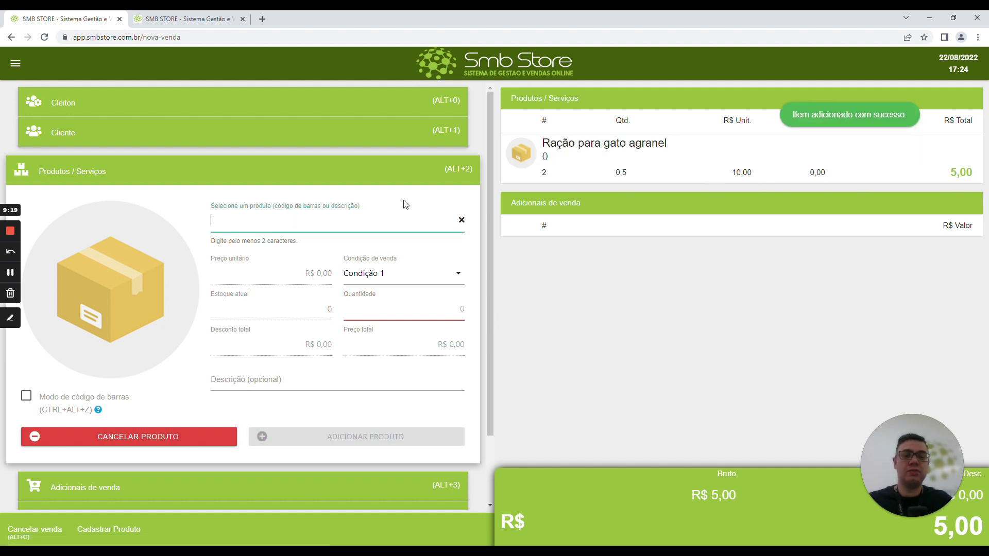
Add a second "Ração para gato agranel" item to the sale with a quantity of 0.7.
{"action": "type", "text": "gran"}
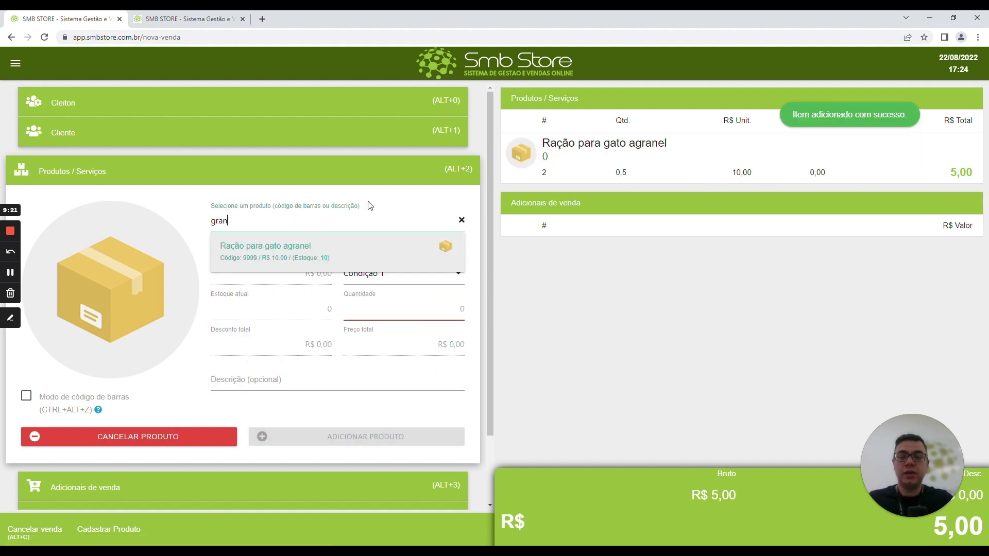
{"action": "type", "text": "el"}
{"action": "key", "text": "Return"}
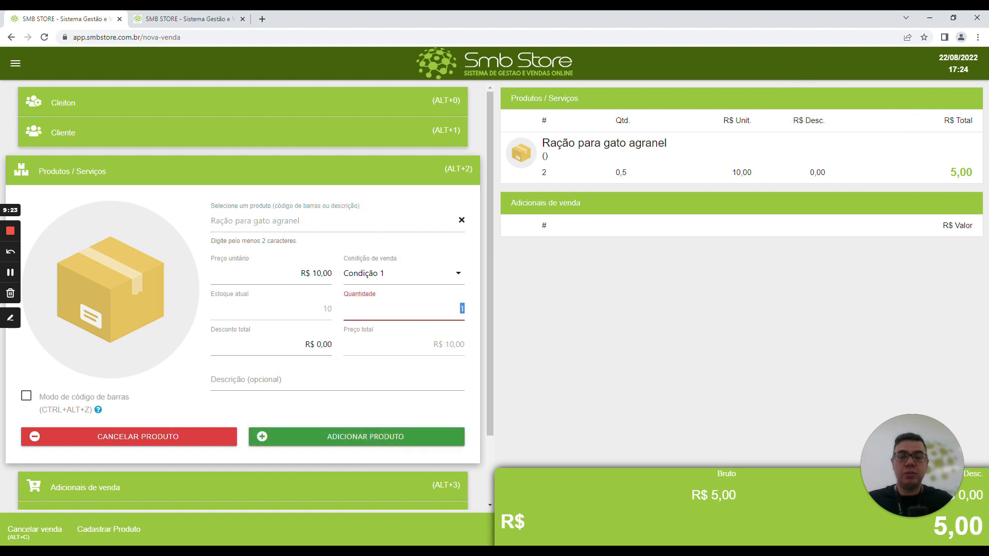
{"action": "type", "text": "0.7"}
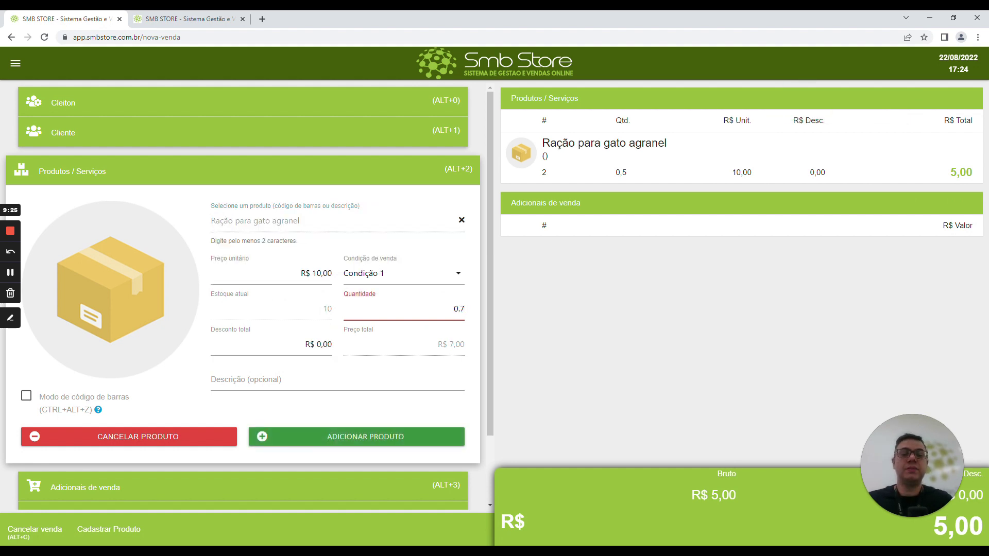
{"action": "key", "text": "Return"}
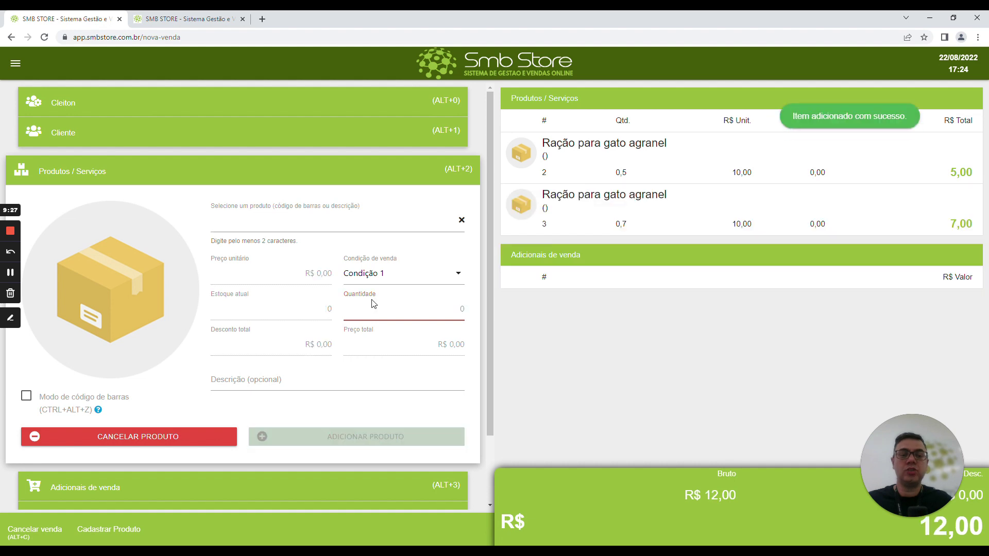